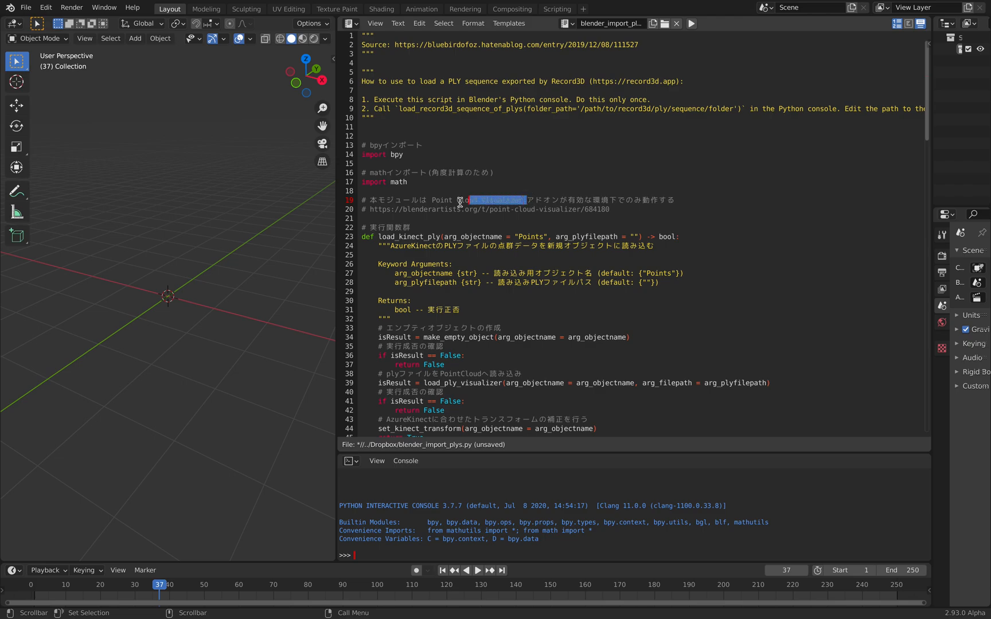
- Review the import script from its header comments to the folder path in the final load_record3d_sequence_of_plys call
left_click(435, 197)
scroll(564, 240, "down", 17)
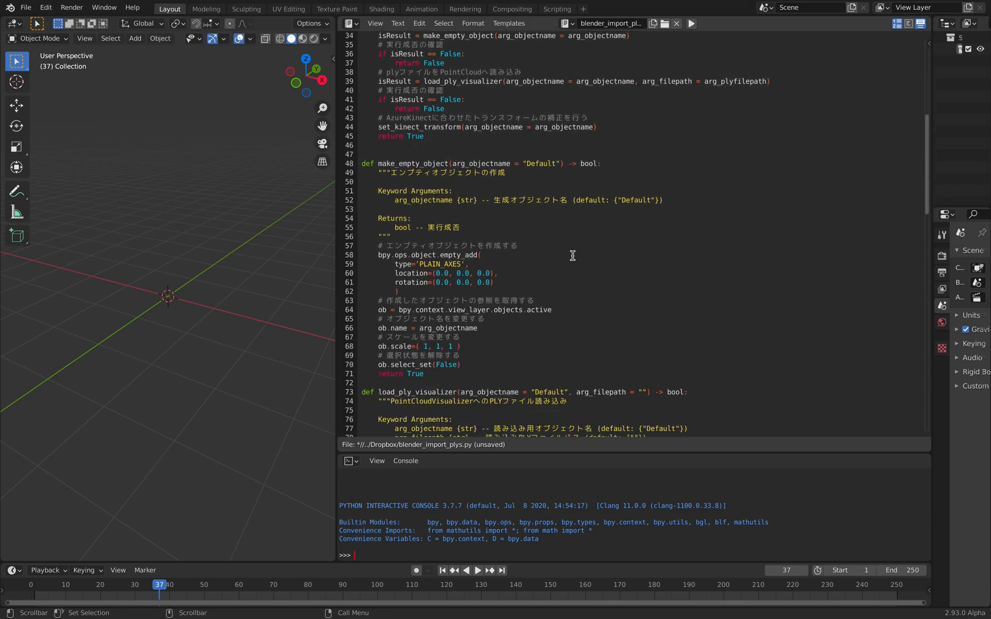
scroll(582, 260, "down", 20)
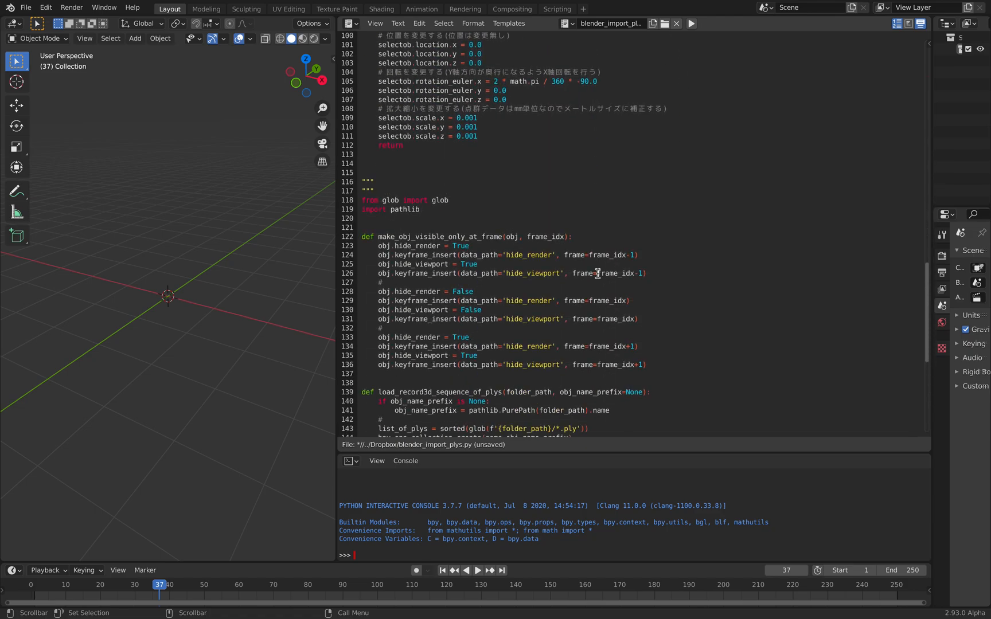
scroll(600, 274, "down", 6)
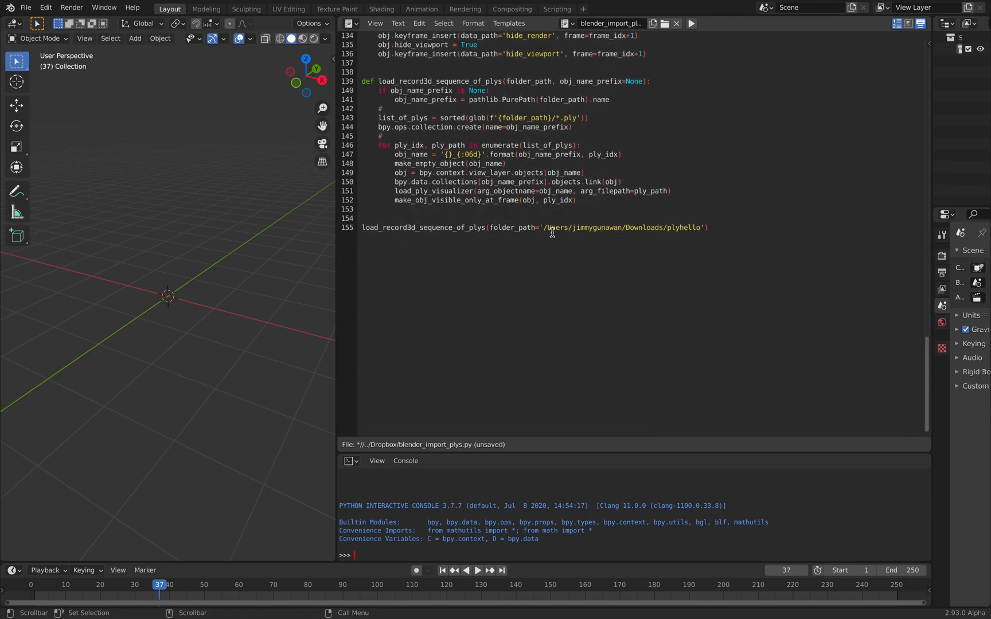
left_click_drag(544, 227, 699, 227)
- Switch to Finder, inspect the PLY files inside the Record3D_Hand_iPad folder, and return to Downloads
key("ctrl+Left")
left_click(343, 115)
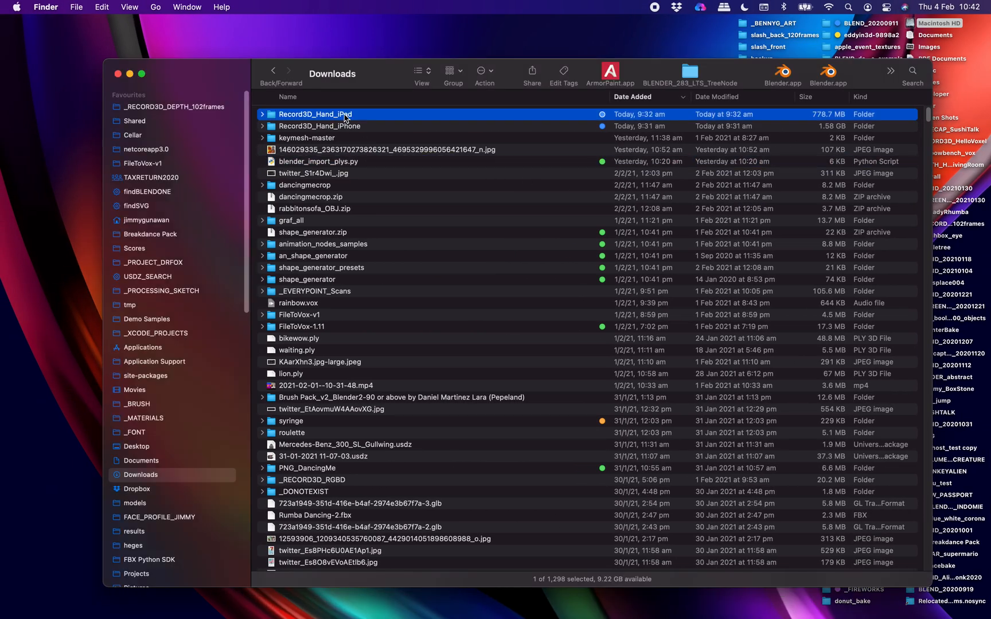
left_click(319, 125)
left_click(332, 114)
double_click(341, 116)
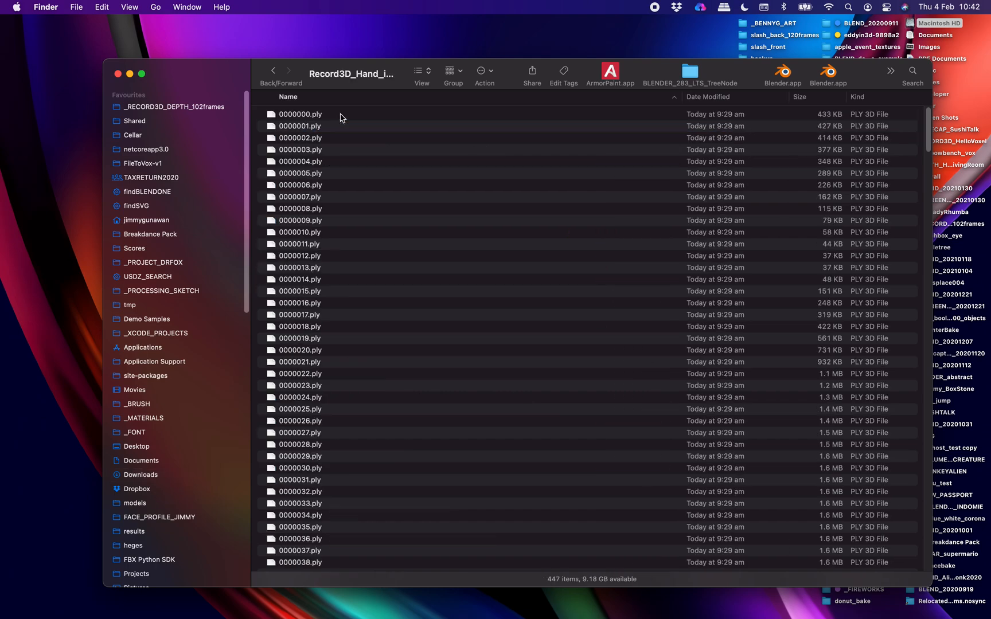
left_click(273, 71)
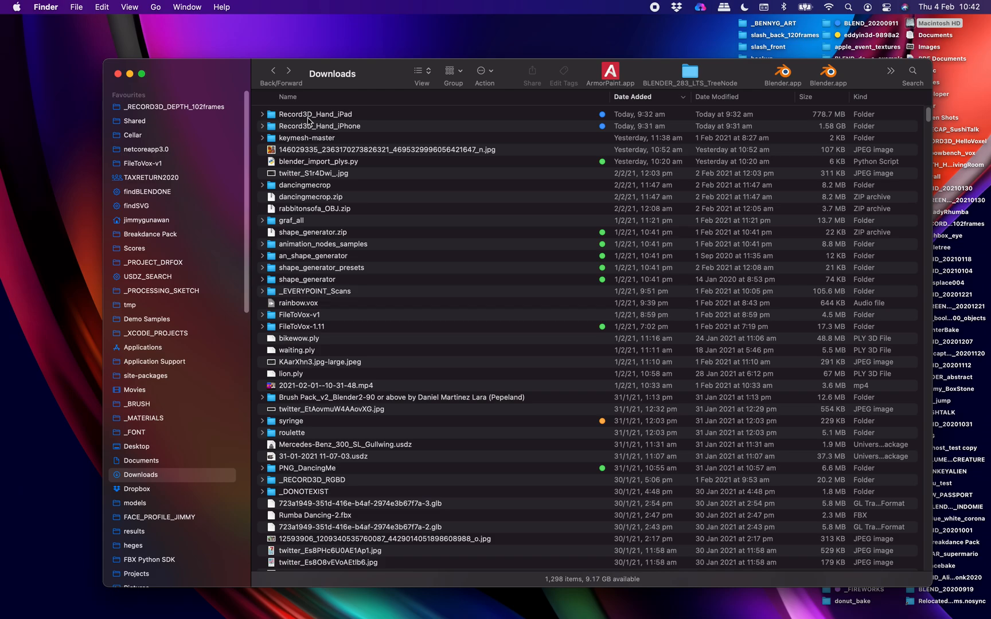
- Copy the Record3D_Hand_iPad folder name and, back in Blender, replace plyhello with it in the script's final folder path
left_click(328, 116)
key("super+c")
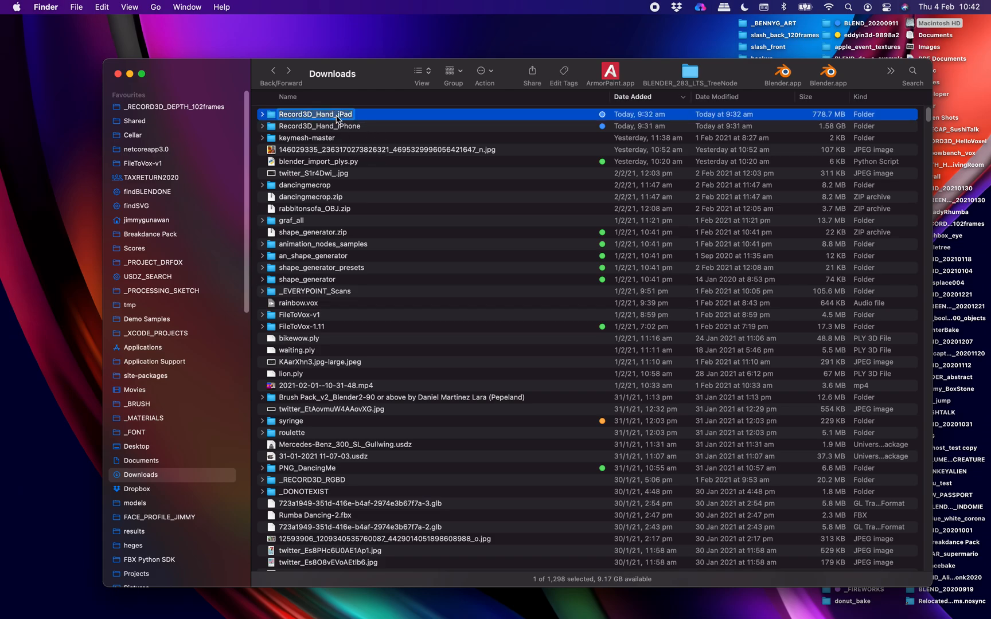
key("ctrl+Right")
left_click(609, 218)
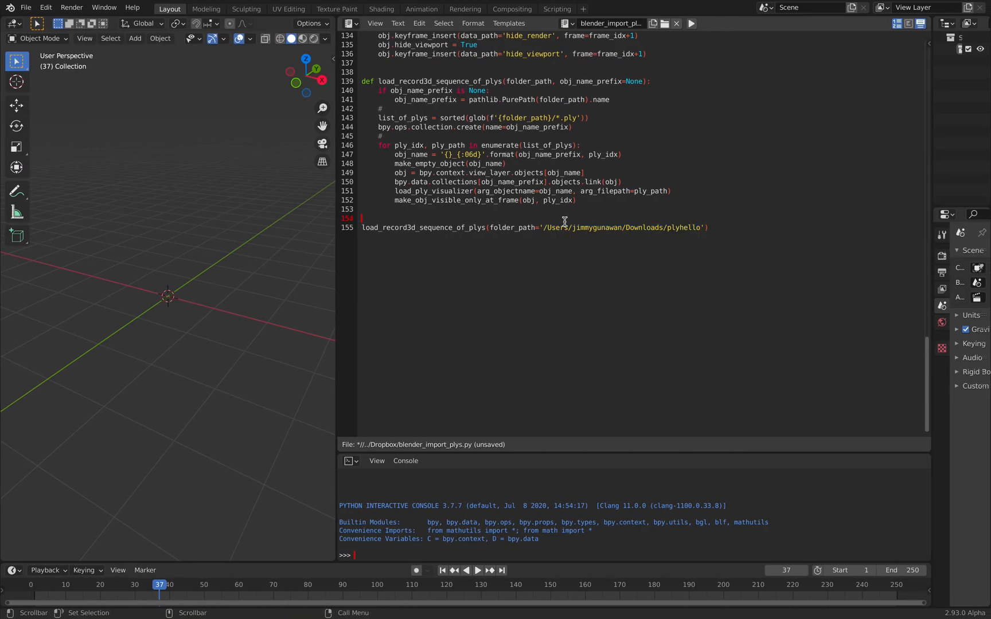
double_click(674, 227)
key("super+v")
left_click_drag(545, 227, 746, 228)
left_click(696, 195)
- Read the script's usage notes on executing it once and calling load_record3d_sequence_of_plys with the sequence folder path
scroll(691, 212, "up", 7)
scroll(690, 211, "up", 20)
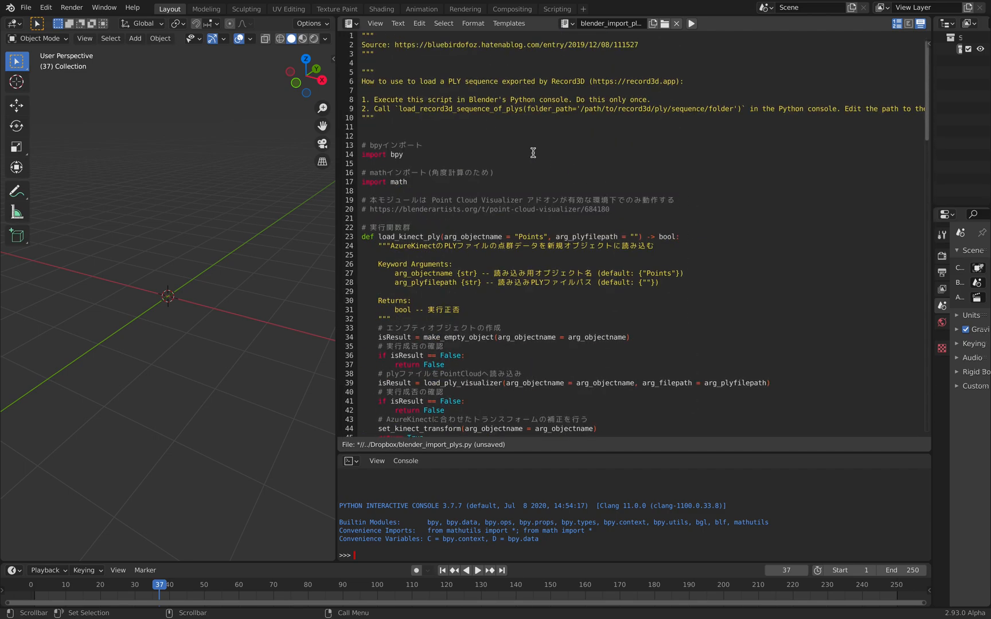
left_click_drag(376, 99, 646, 99)
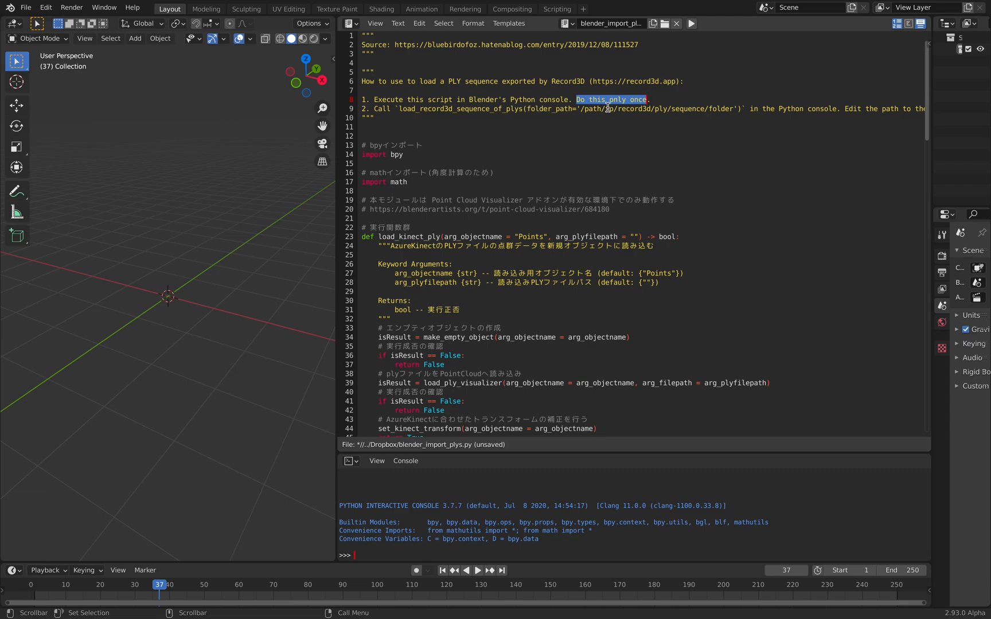
left_click(408, 109)
left_click_drag(476, 111, 675, 111)
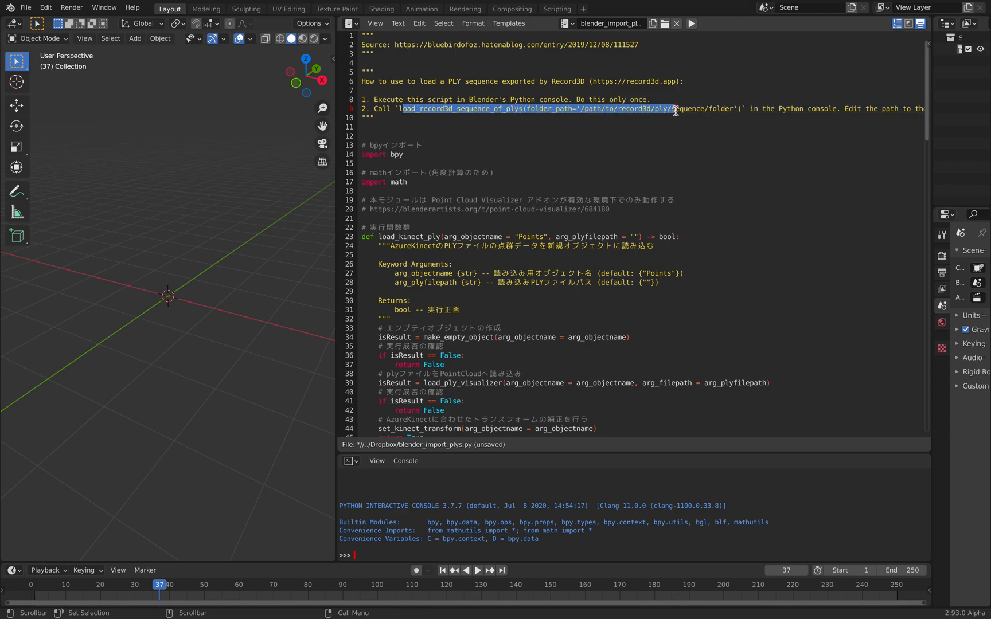
left_click(503, 112)
left_click_drag(404, 107, 511, 108)
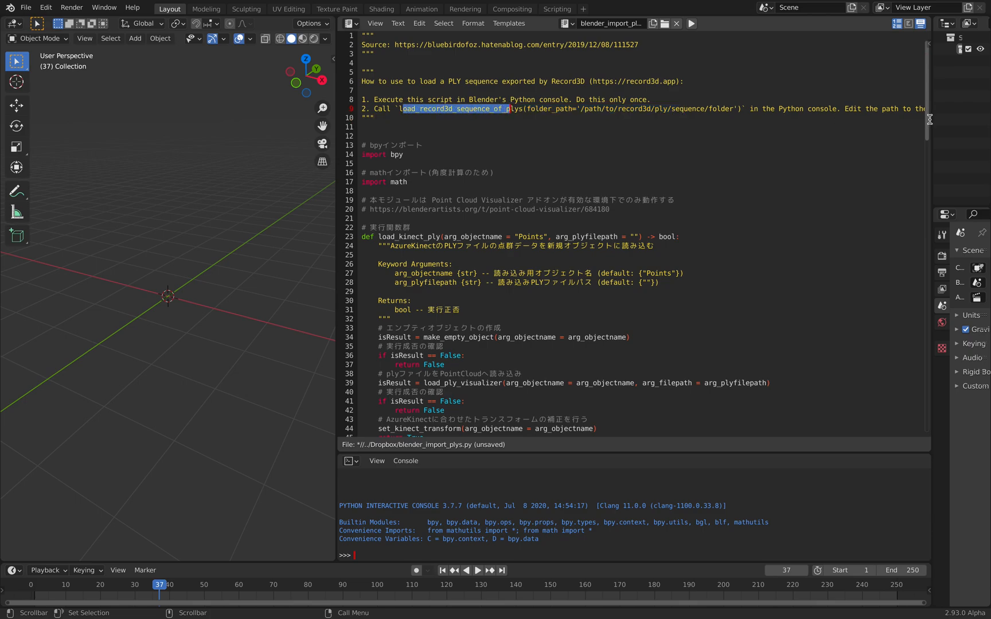
- Check the final loading call and run the script to import the Record3D_Hand_iPad PLY sequence
left_click_drag(927, 119, 934, 459)
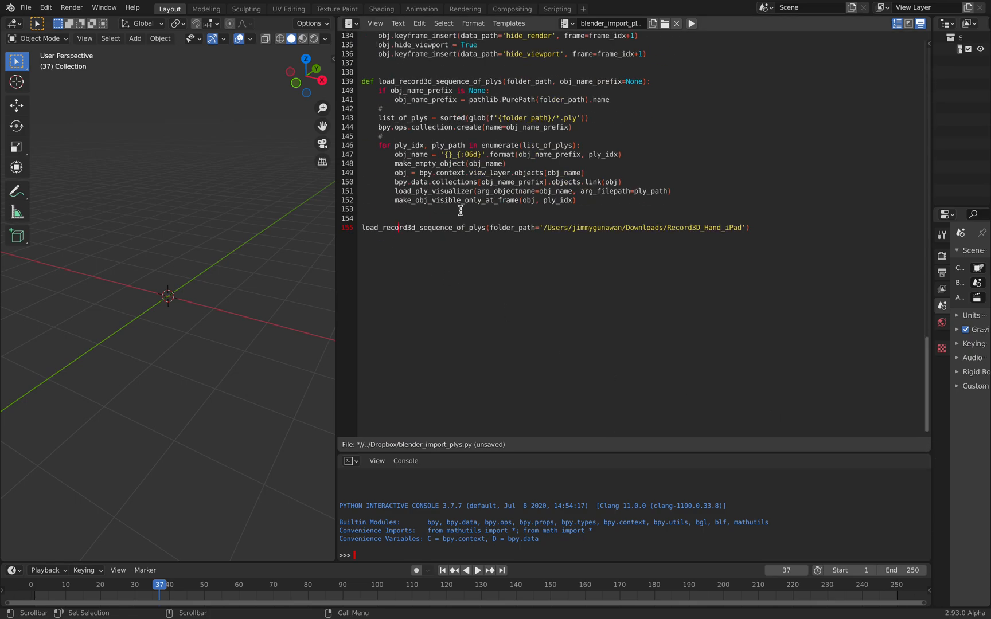
left_click(691, 24)
- Switch to Finder, examine the Record3D_Hand_iPad folder through to its last numbered PLY file, and return to Blender
key("ctrl+Left")
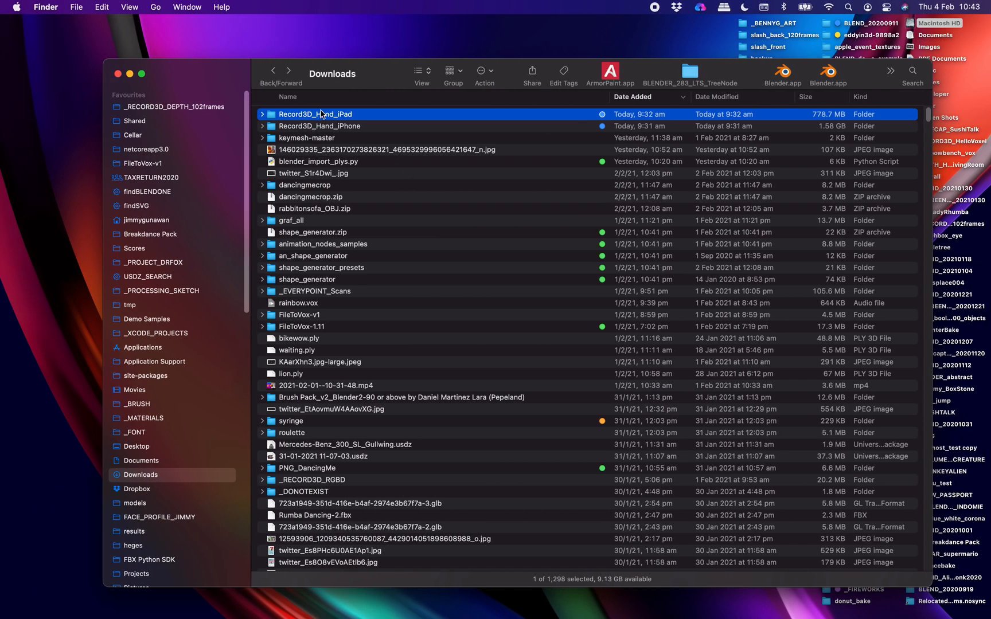
double_click(321, 118)
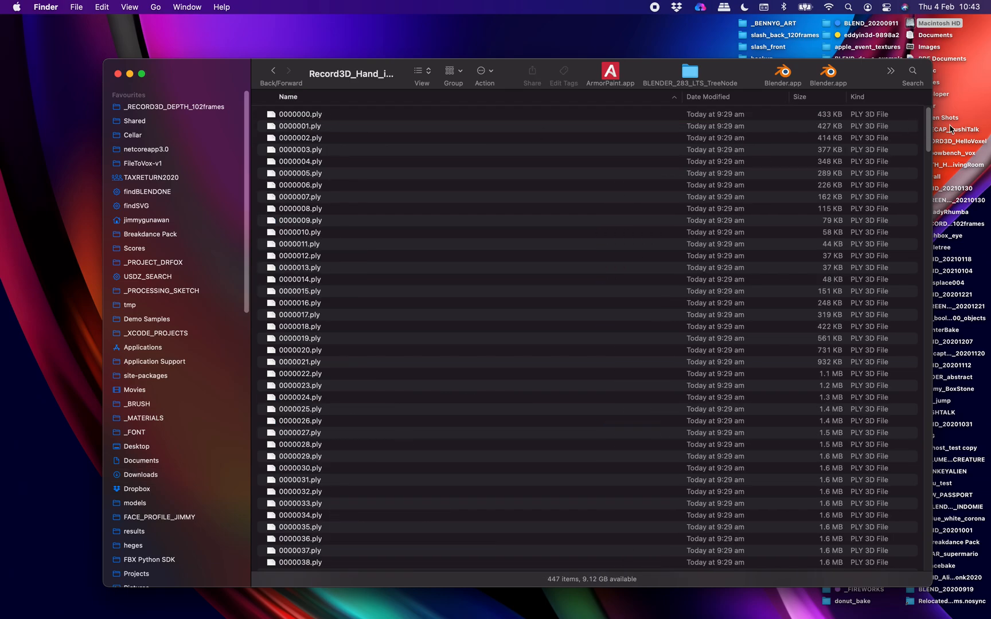
left_click_drag(929, 122, 931, 555)
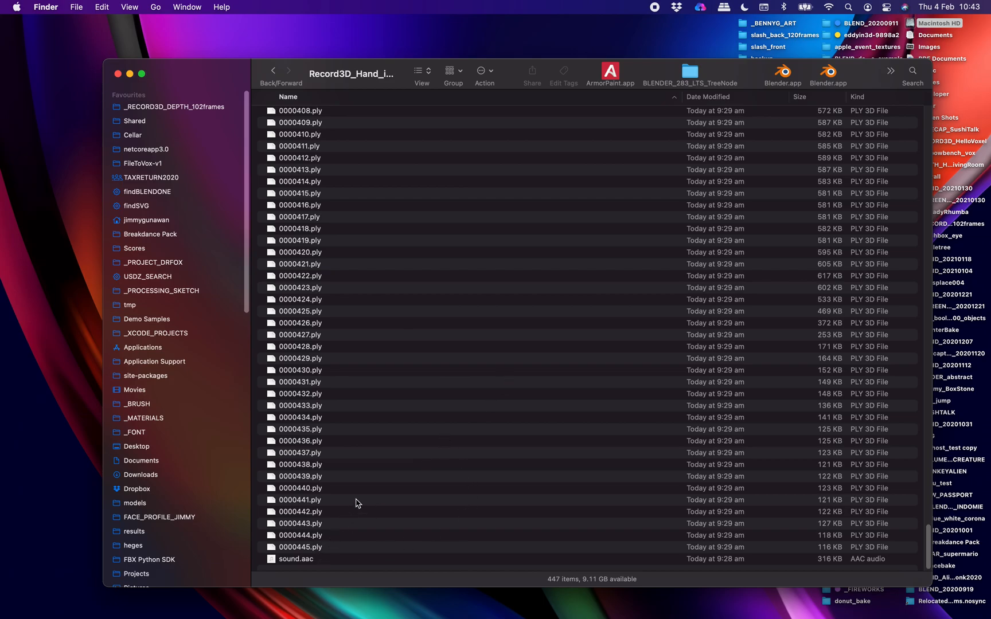
key("ctrl+Right")
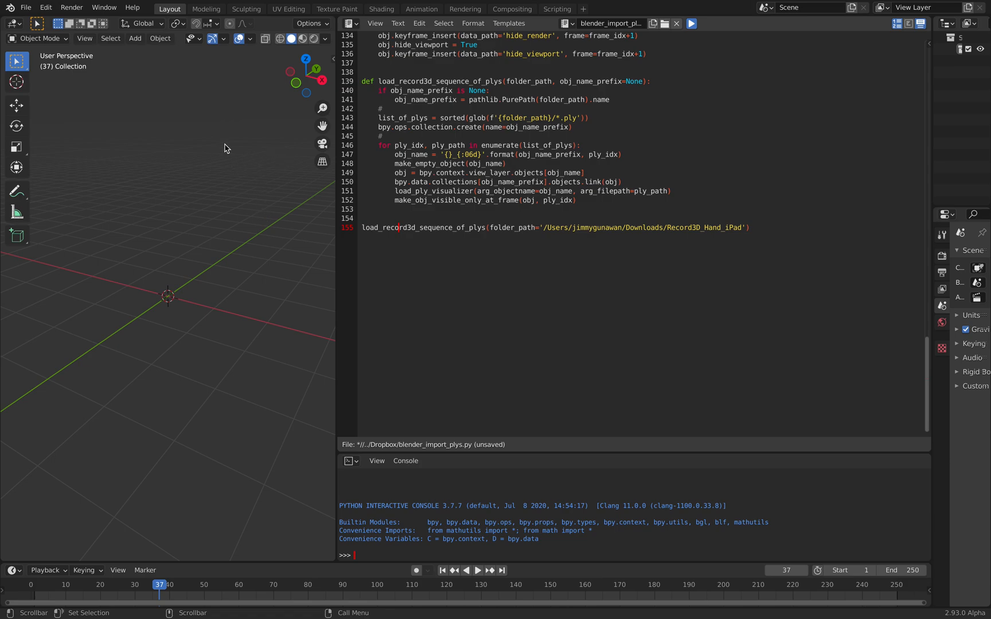
- Widen the Outliner and Properties area, and enlarge the 3D viewport alongside the script
left_click_drag(932, 102, 778, 101)
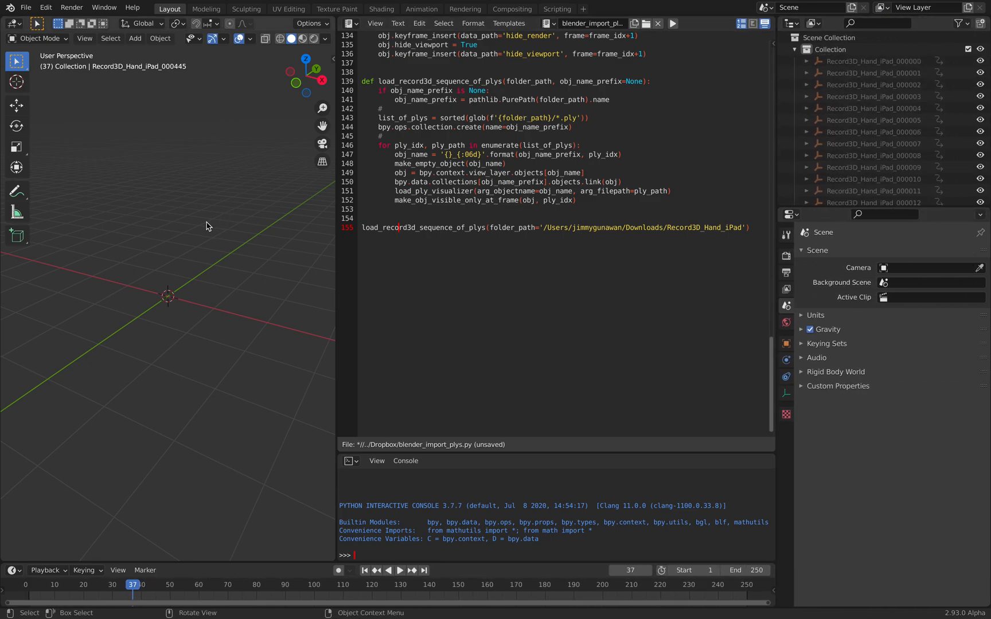
left_click_drag(337, 216, 427, 224)
- Play back the imported hand point cloud sequence up to frame 200, examining it from several angles and distances
key("space")
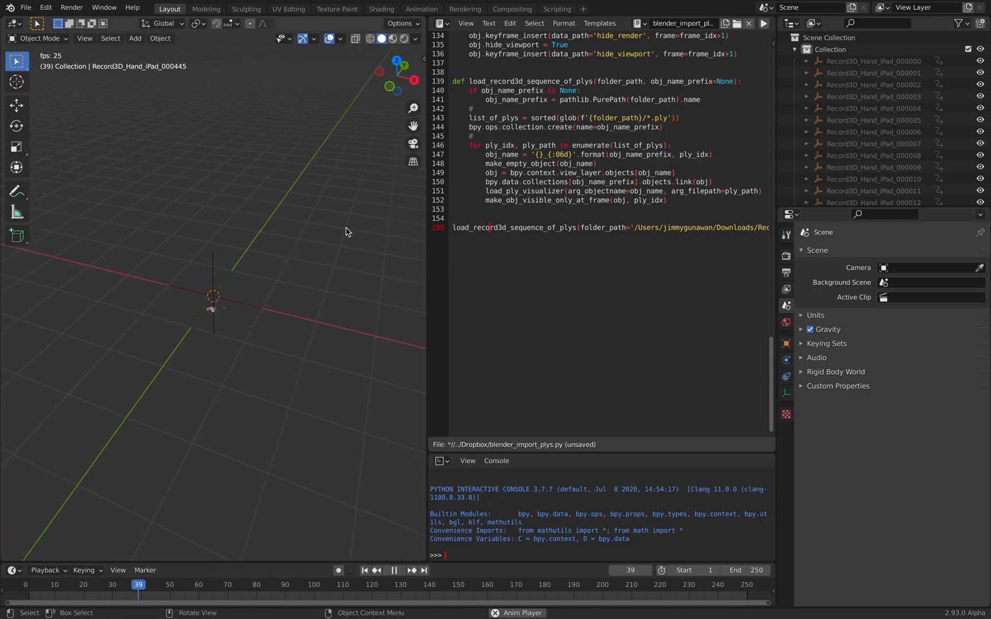
middle_click_drag(245, 301, 164, 300)
key("space")
scroll(197, 324, "up", 4)
scroll(220, 340, "up", 1)
scroll(226, 338, "down", 5)
scroll(235, 333, "up", 3)
middle_click_drag(243, 326, 275, 327)
key("space")
scroll(290, 320, "down", 7)
key("space")
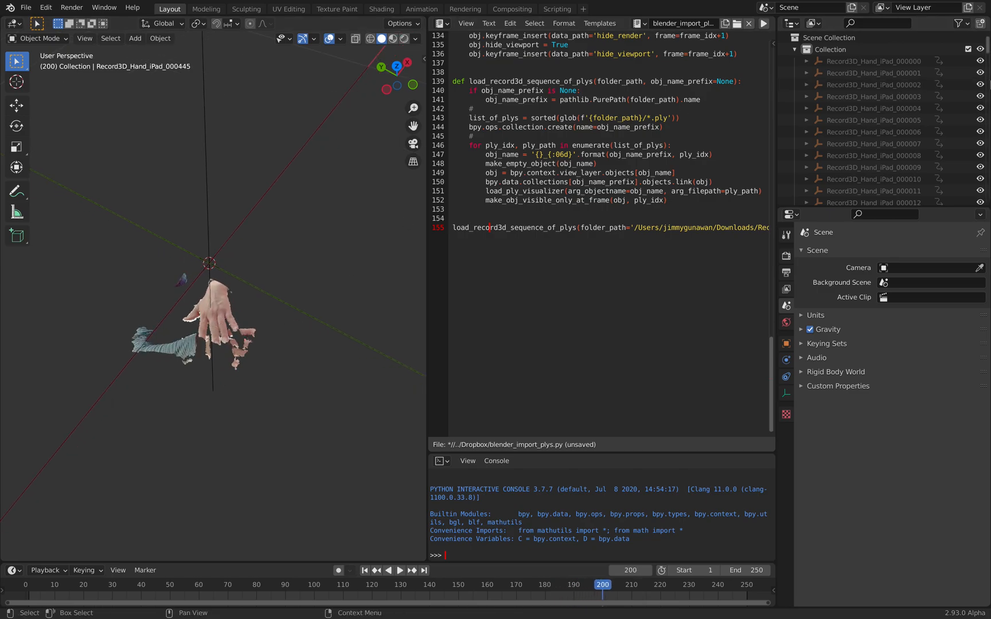
- Make the Outliner taller, then select the Record3D_Hand_iPad_000200 empty and expand it to show its Animation entry
left_click_drag(957, 210, 946, 333)
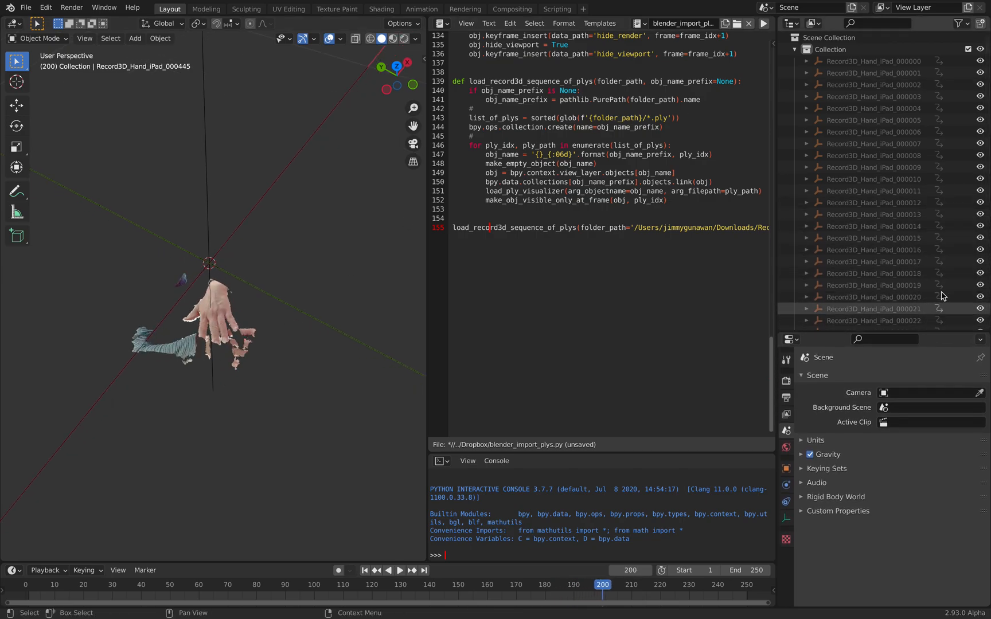
left_click_drag(987, 53, 987, 168)
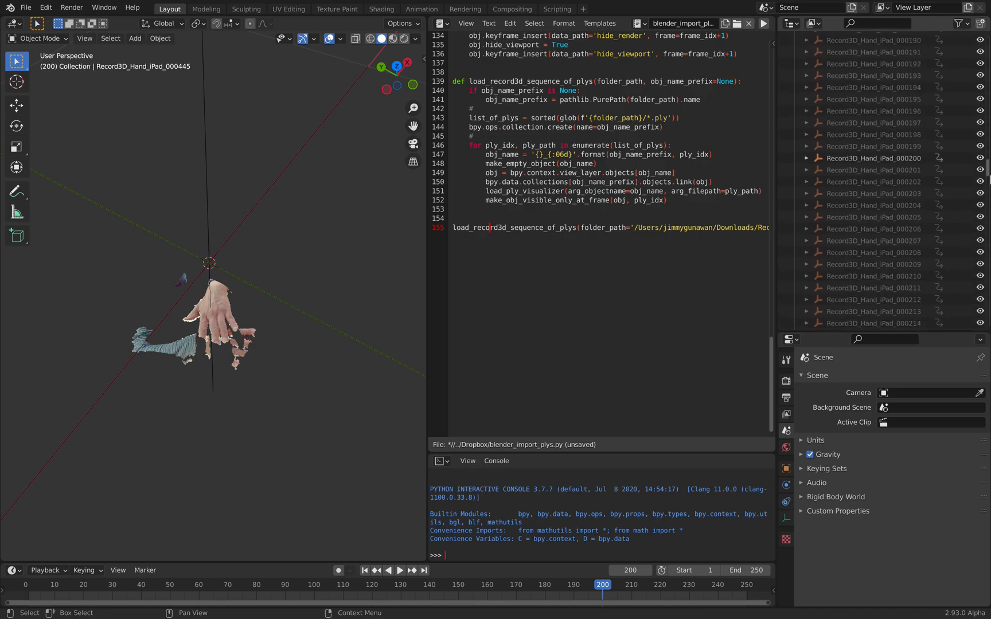
left_click(892, 158)
key("Right")
key("Right")
key("Right")
key("Right")
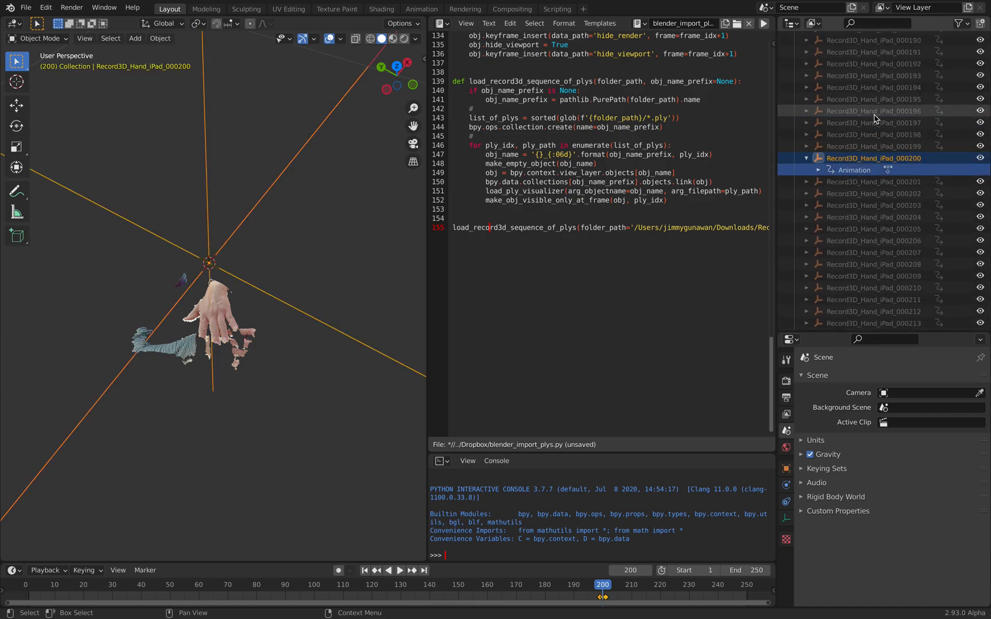
key("Left")
key("Left")
key("Left")
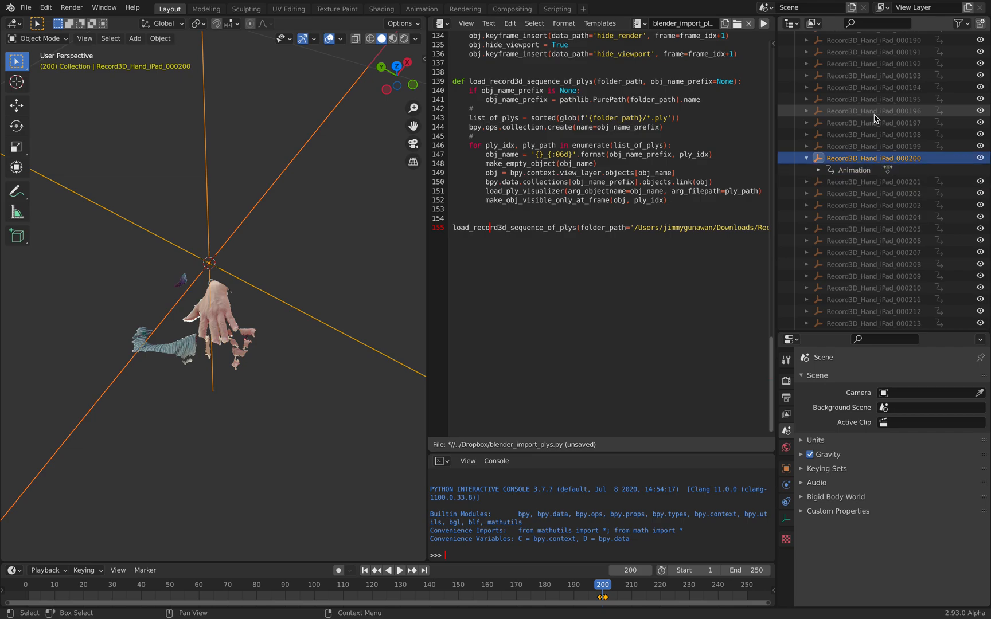
- Deselect the empty and step through the timeline to frame 205 and back to frame 201, comparing the visible point clouds
left_click(347, 305)
key("Right")
key("Right")
key("Right")
key("Right")
key("Right")
key("Right")
key("Right")
key("Right")
key("Right")
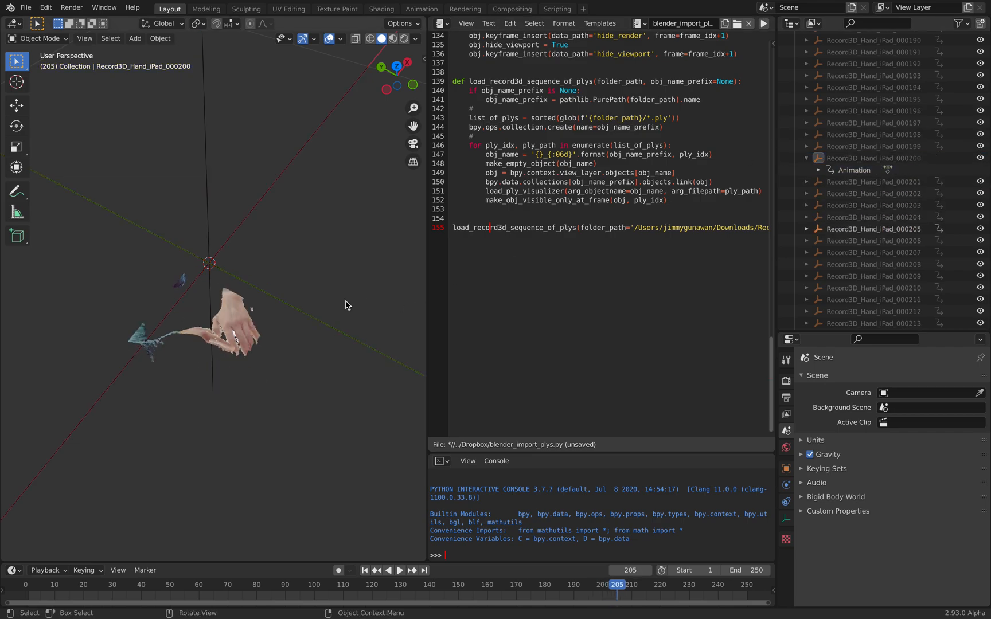
key("Left")
key("Left")
key("Left")
key("Left")
key("Left")
key("Left")
key("Left")
key("Left")
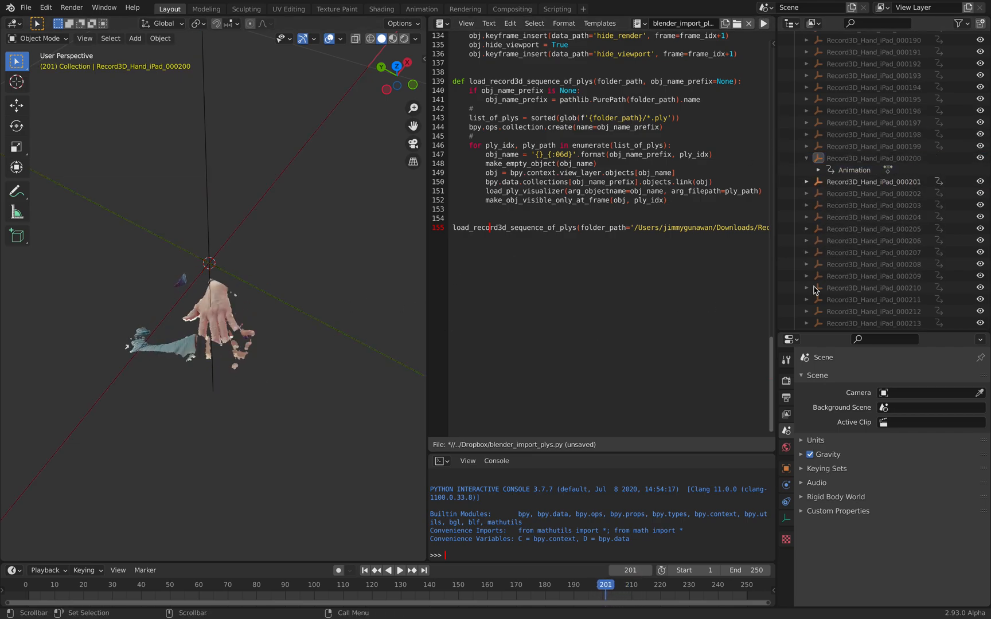
- Show the viewport-disable and render-disable restriction toggles in the Outliner
left_click_drag(988, 172, 988, 36)
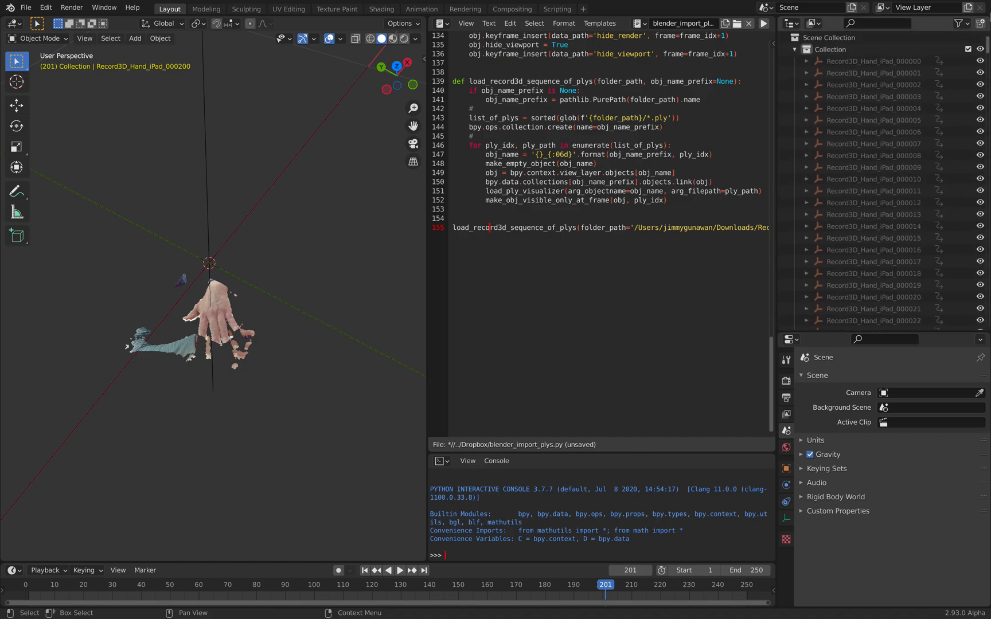
left_click(961, 24)
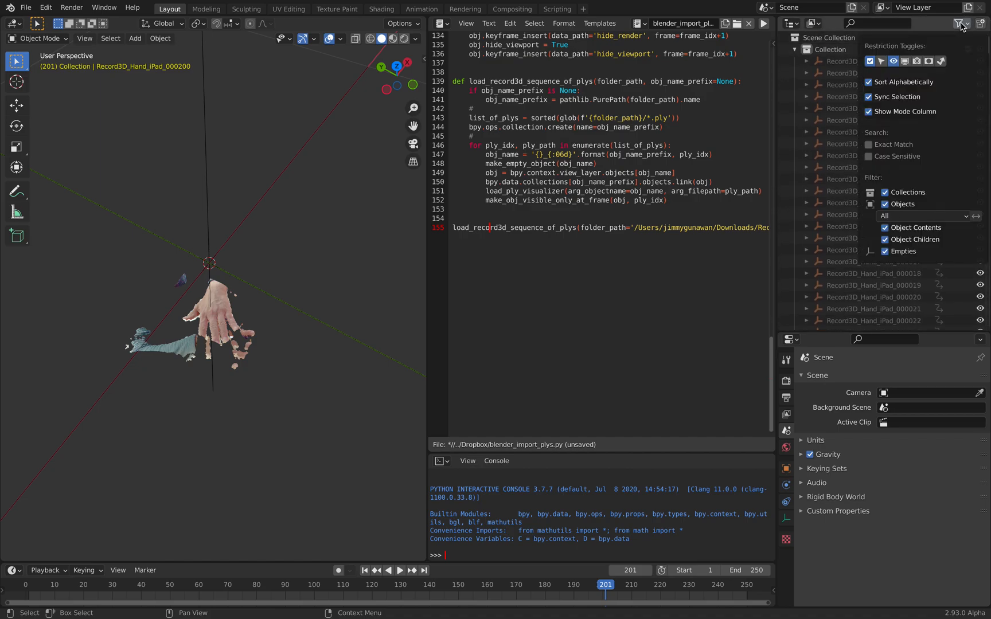
left_click(905, 61)
left_click(916, 62)
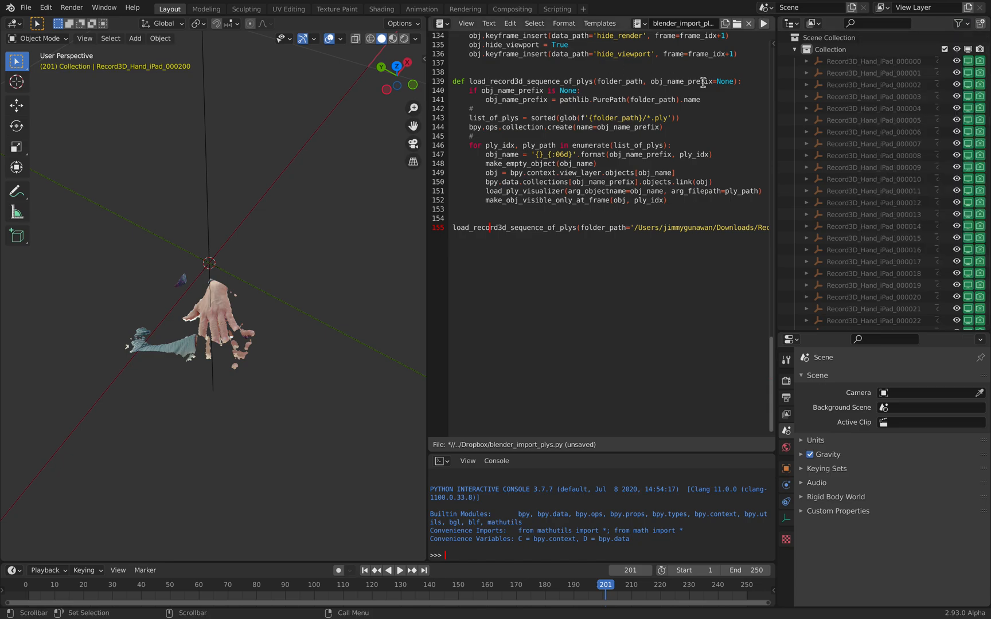
- Try the collection's hide and disable-in-viewports toggles, and undo the last visibility change
left_click(956, 49)
left_click(956, 51)
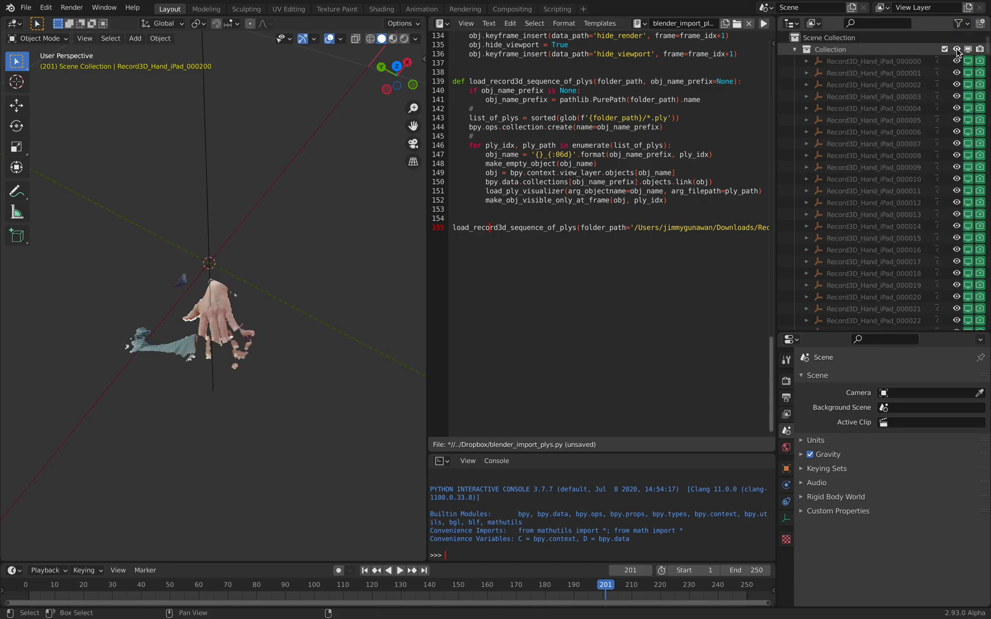
left_click(969, 50)
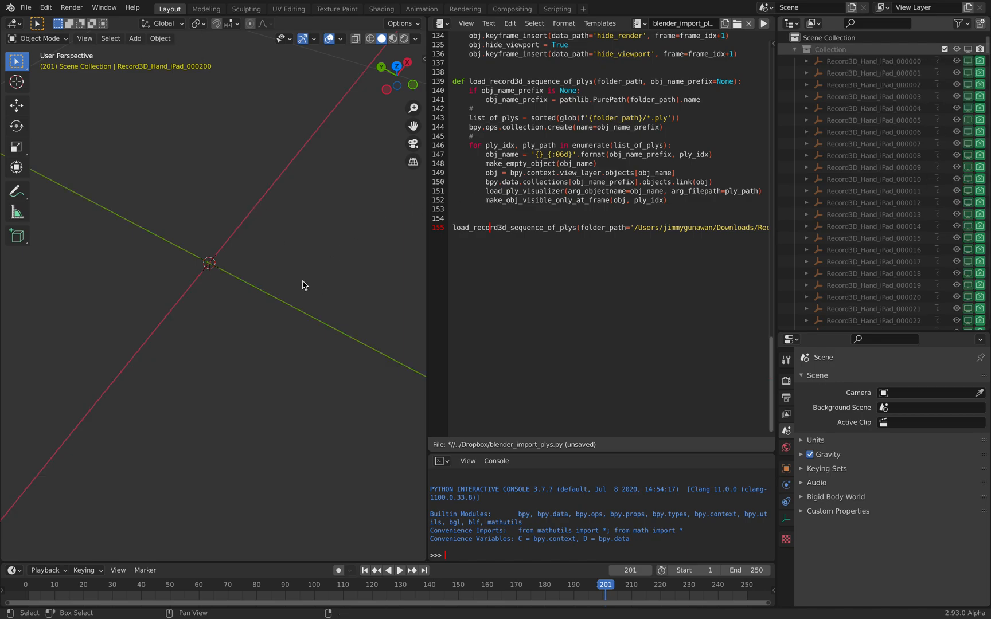
key("ctrl+z")
middle_click_drag(302, 281, 617, 138)
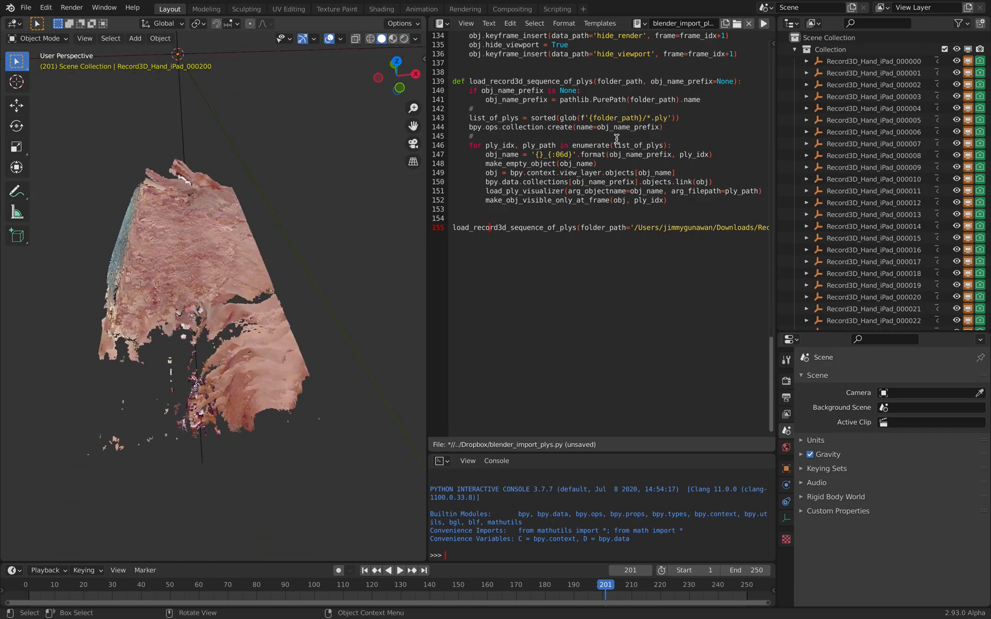
- Play the hand sequence from frame 201 to frame 248 while examining the point cloud from another angle
key("space")
middle_click_drag(292, 247, 285, 287)
key("space")
- Set the animation's end frame to 445
left_click(751, 571)
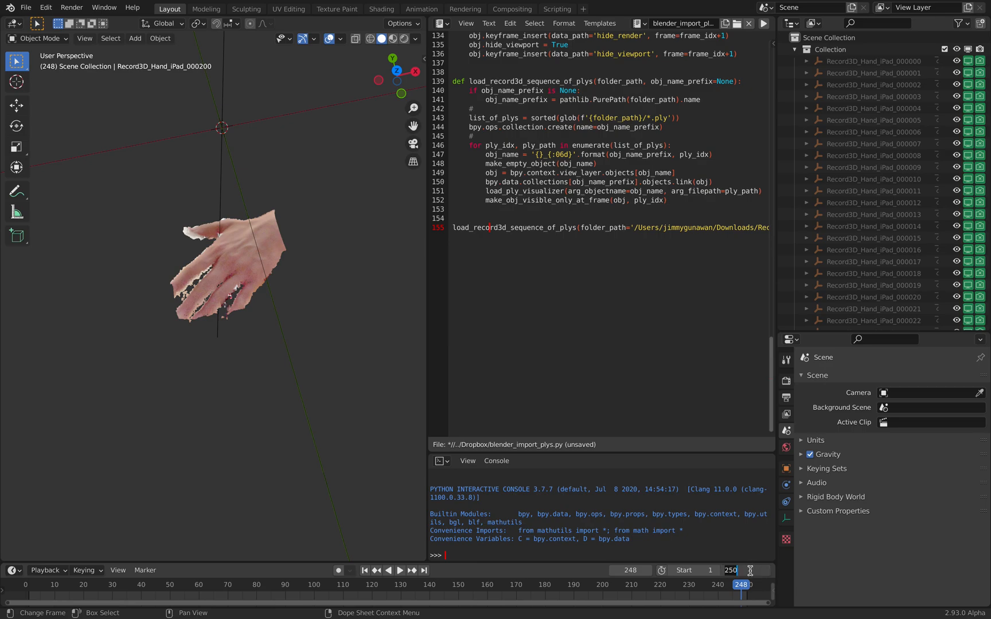
type("445")
key("Return")
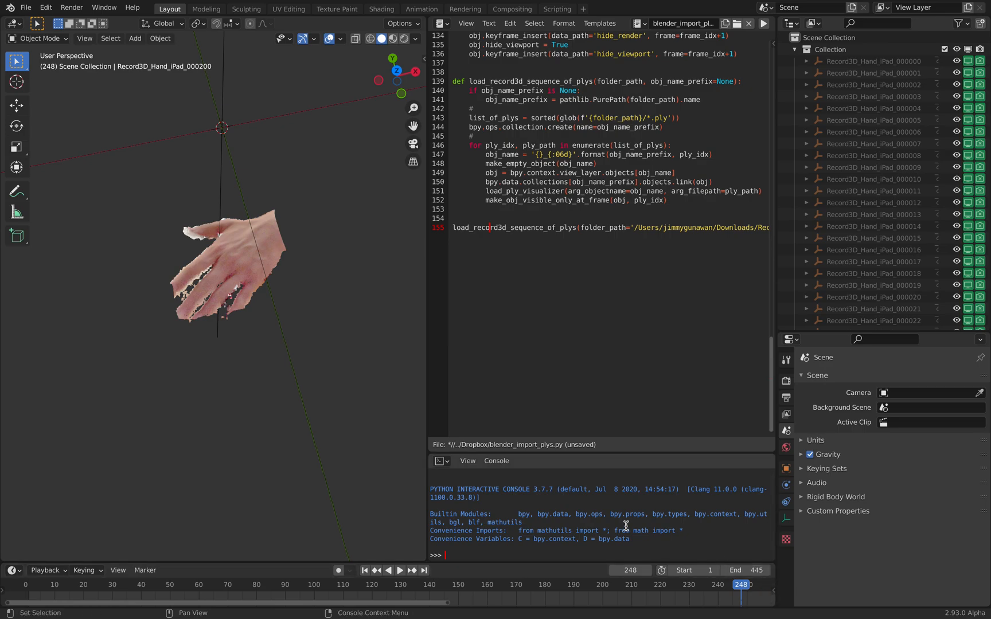
- Play the sequence on to frame 308, examining the hand from other angles in a wider 3D viewport
key("space")
middle_click_drag(305, 359, 274, 336)
key("space")
left_click_drag(428, 309, 467, 307)
middle_click_drag(372, 281, 389, 346)
key("space")
key("space")
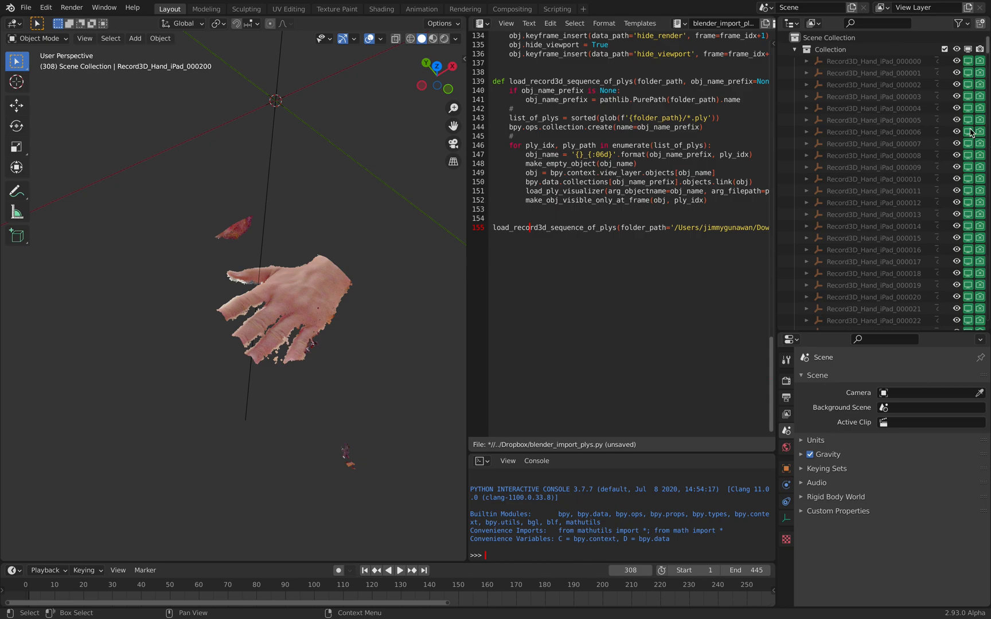
- Collapse the Record3D_Hand_iPad_000200 entry in the outliner and select the Record3D_Hand_iPad_000308 object
left_click_drag(989, 56, 988, 179)
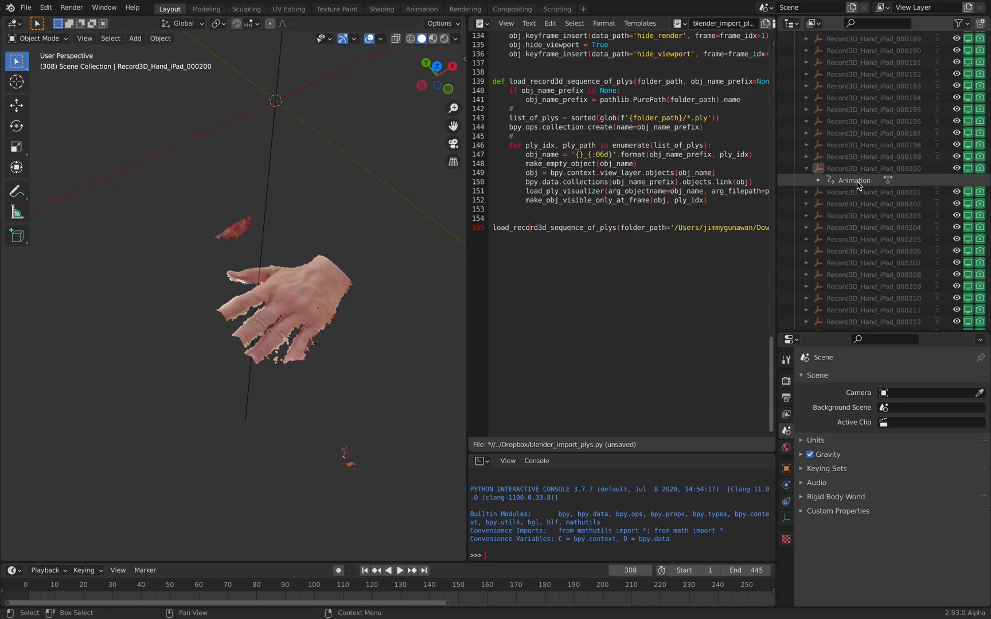
left_click(806, 168)
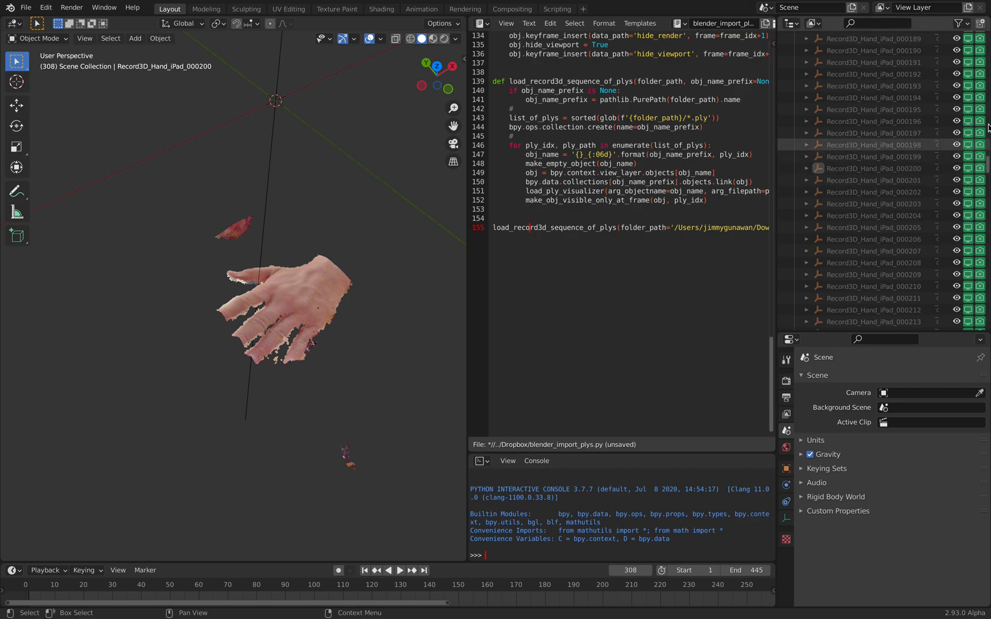
scroll(969, 150, "down", 20)
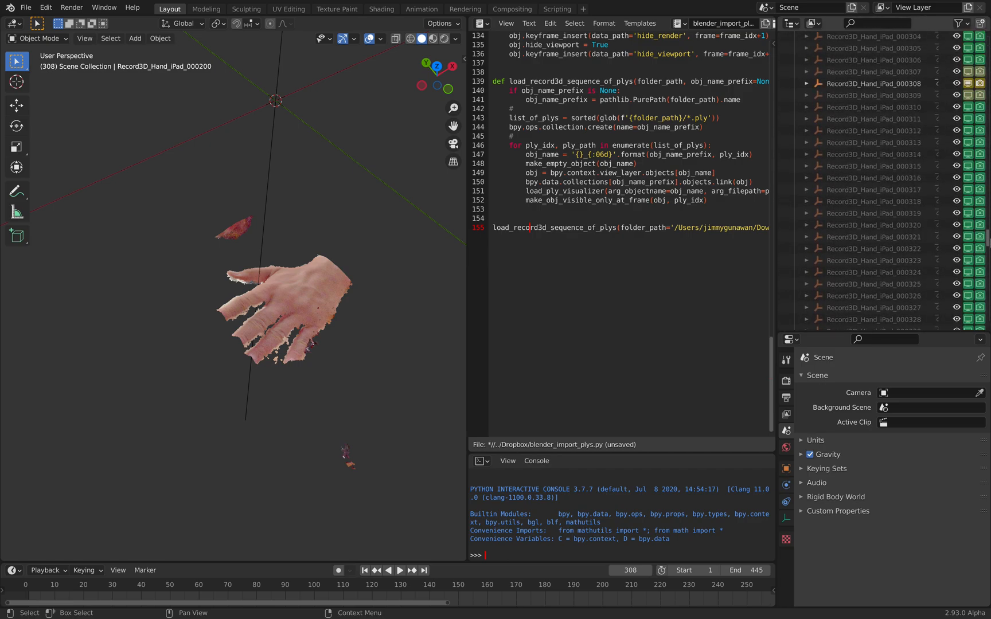
left_click(873, 115)
- Widen the 3D viewport and show the Point Cloud Visualizer settings for the selected frame 308 object
middle_click_drag(344, 299, 266, 233)
left_click_drag(466, 214, 636, 218)
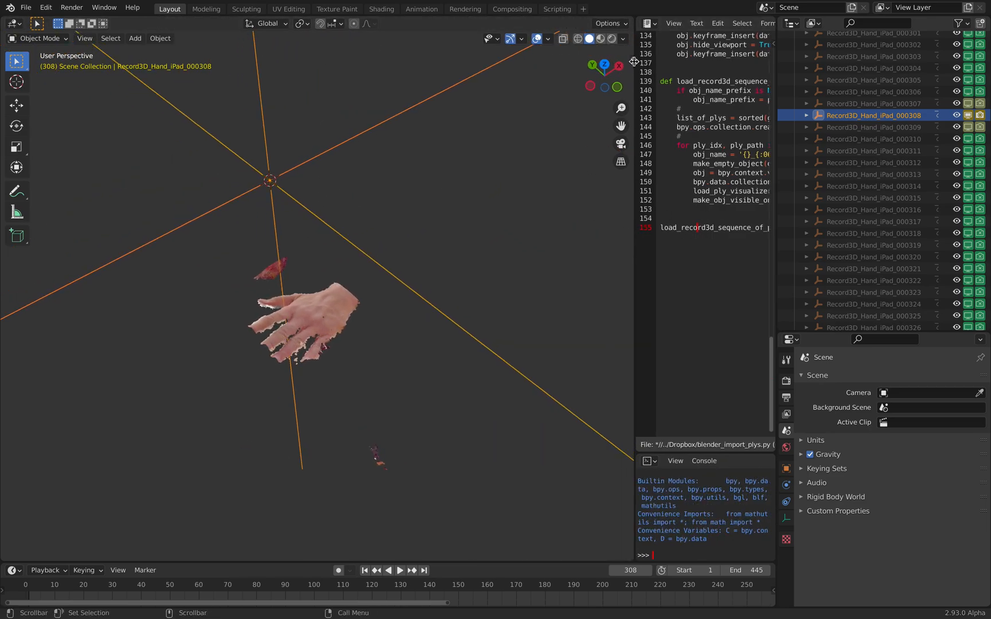
key("n")
left_click(628, 256)
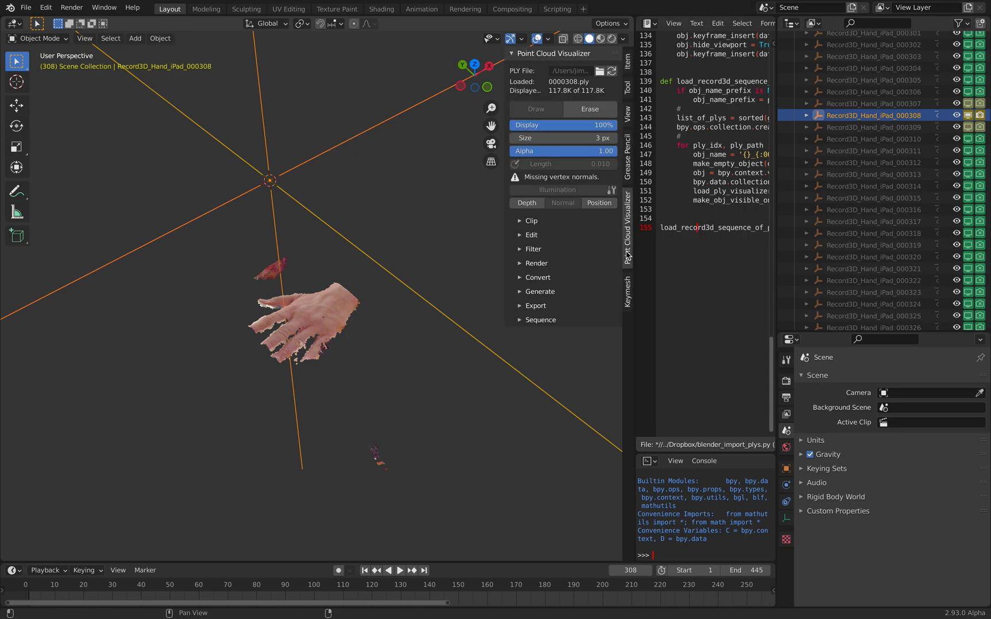
- Try different display percentages for the frame 308 point cloud while examining the hand up close
left_click_drag(590, 125, 618, 125)
scroll(370, 229, "up", 3)
middle_click_drag(364, 260, 383, 259)
left_click_drag(580, 125, 539, 138)
scroll(383, 313, "up", 4)
middle_click_drag(395, 339, 401, 162)
- Set the frame 308 point cloud's point size to 3 px
left_click(584, 138)
type("3")
key("Return")
scroll(398, 241, "down", 5)
middle_click_drag(398, 278, 423, 278)
scroll(422, 278, "up", 1)
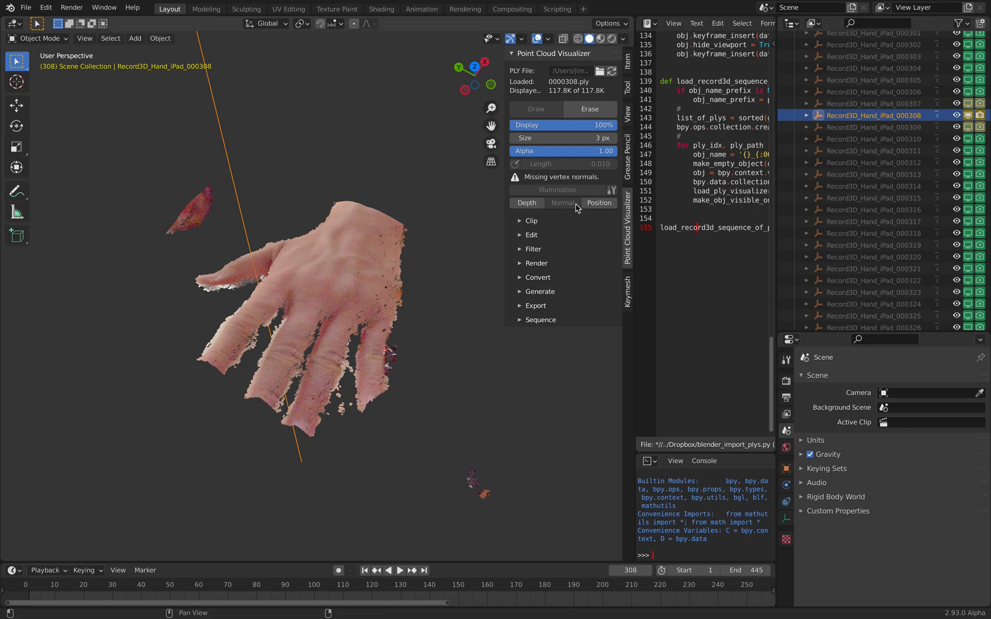
- Convert the frame 308 point cloud to a mesh of cubes with size 0.002 and colors included
left_click(520, 270)
left_click(520, 270)
left_click(522, 277)
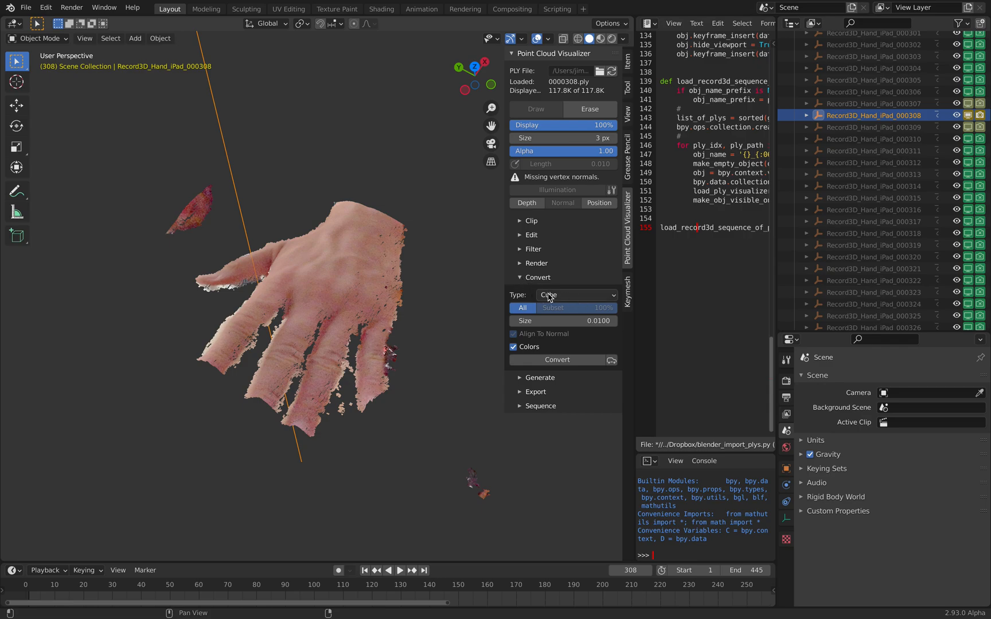
left_click(571, 319)
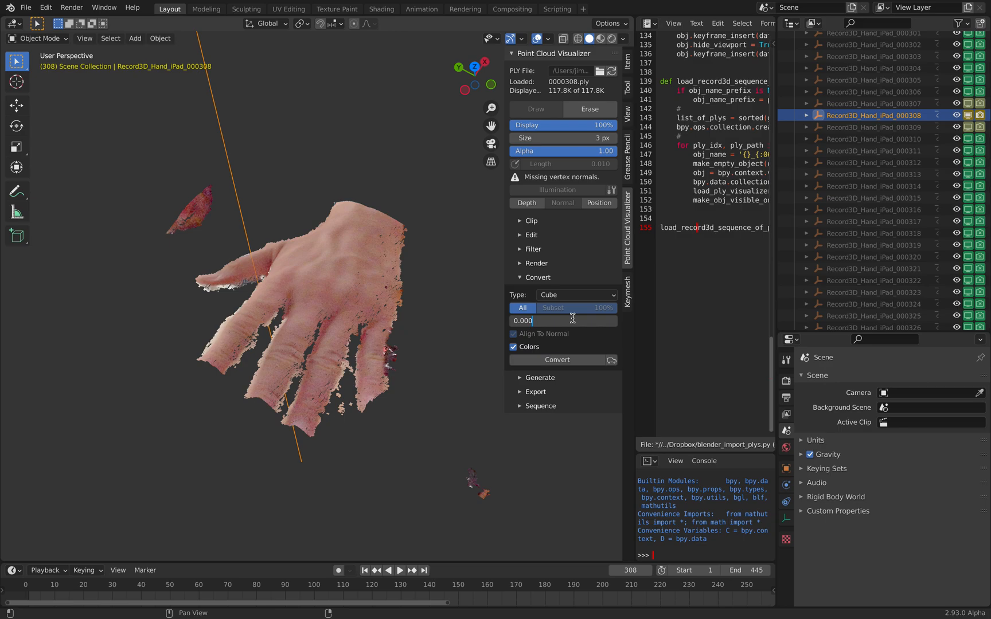
type("0.002")
key("Return")
left_click(569, 362)
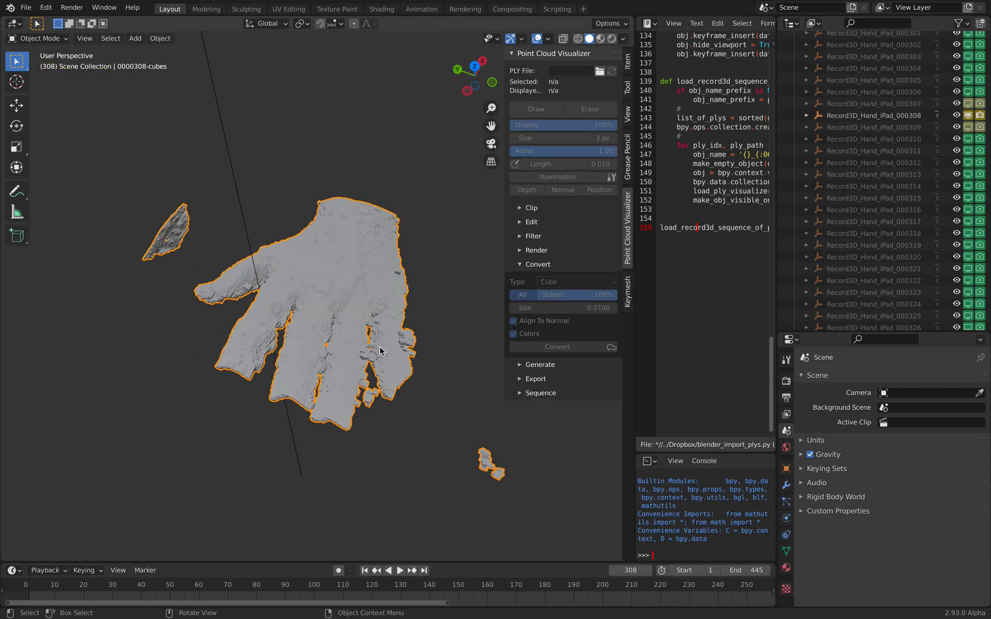
- Split the 3D viewport into two stacked areas and change the upper one to a Shader Editor
scroll(379, 351, "up", 10)
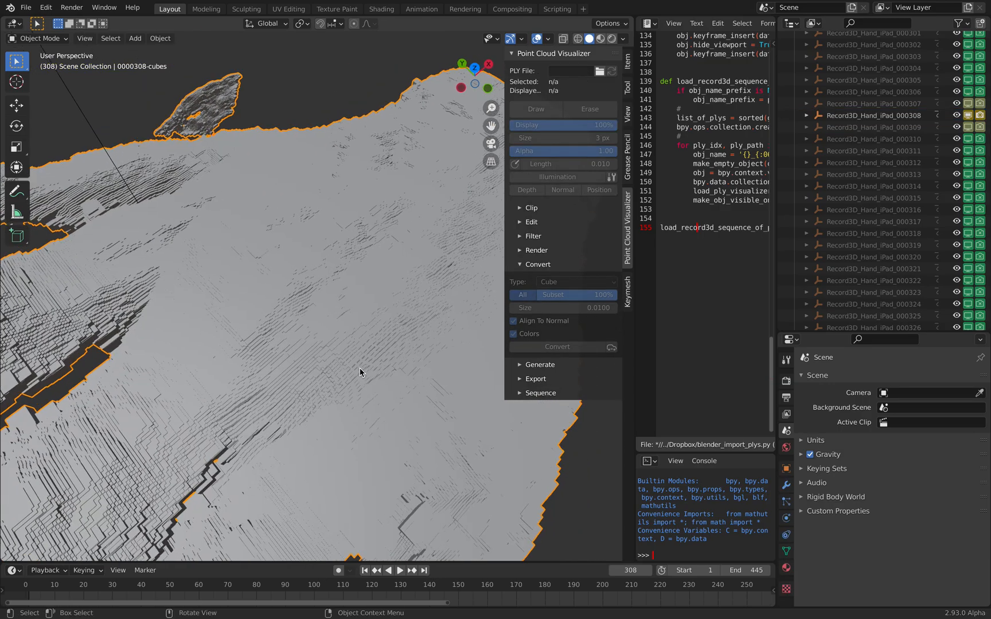
scroll(360, 372, "down", 6)
mouse_move(312, 256)
middle_mouse_down()
mouse_move(287, 295)
mouse_move(356, 299)
mouse_move(329, 256)
middle_mouse_up()
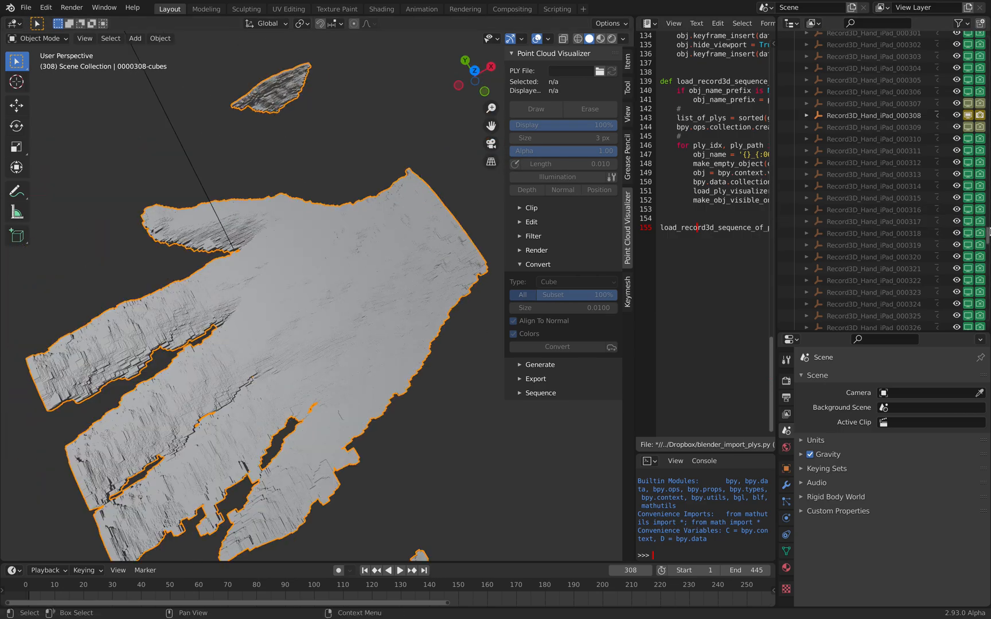
scroll(871, 313, "down", 20)
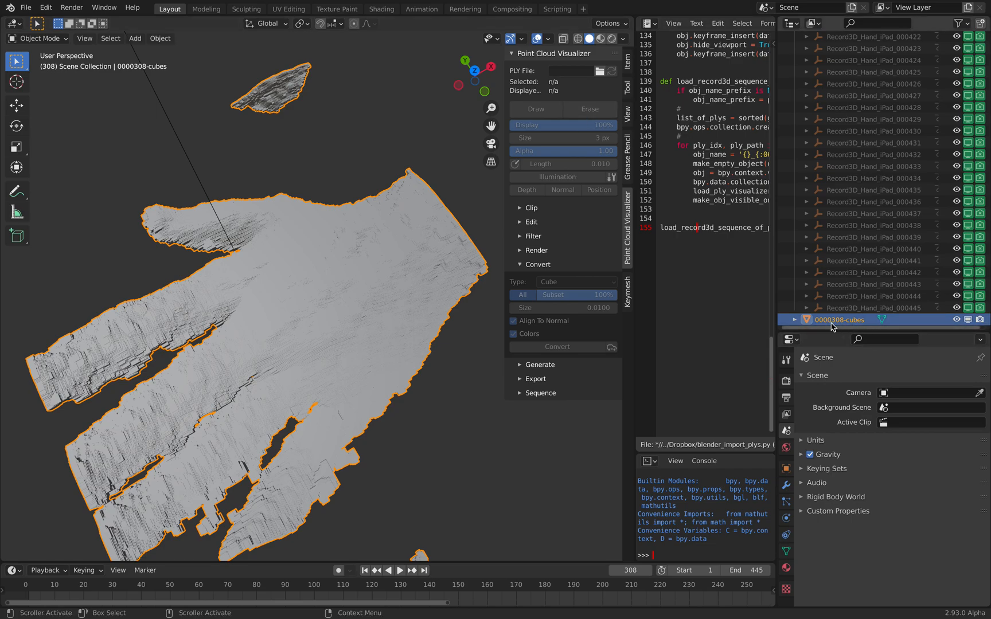
left_click_drag(632, 18, 626, 243)
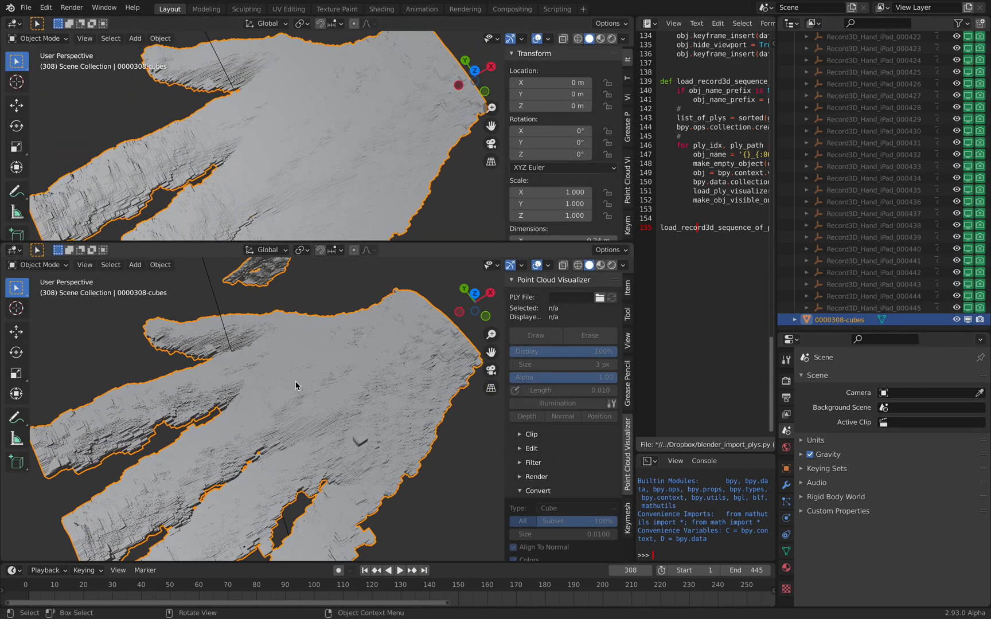
left_click(14, 23)
left_click(34, 150)
- Create a new material for the 0000308-cubes mesh
middle_click_drag(298, 379, 300, 365)
left_click(787, 568)
left_click(876, 430)
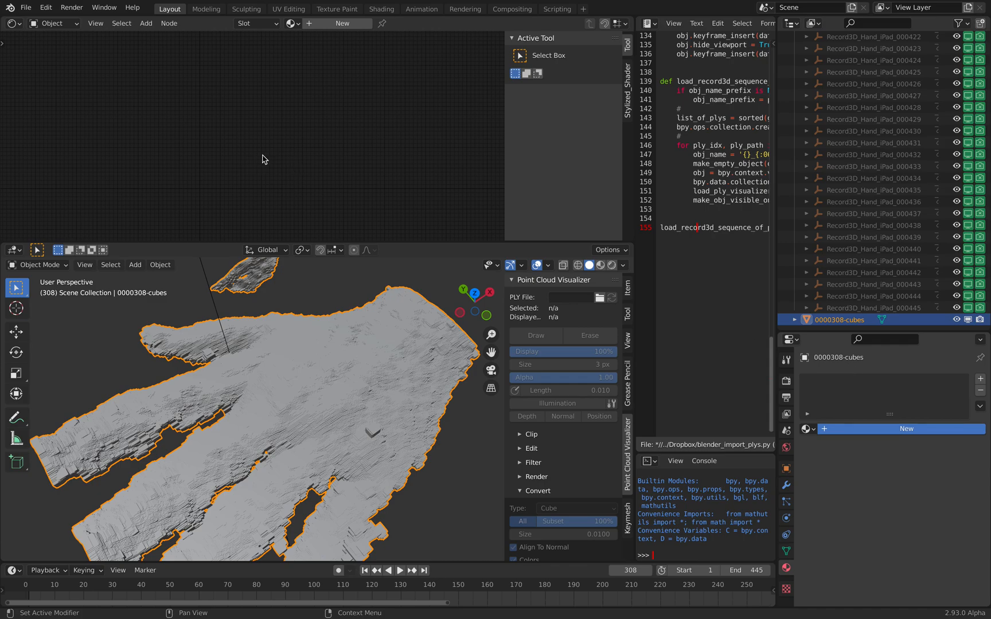
- Add a Vertex Color node beside the Principled BSDF in the cube mesh's material
scroll(46, 229, "up", 3)
key("shift+a")
left_click(226, 130)
type("vert")
key("Return")
left_click(219, 64)
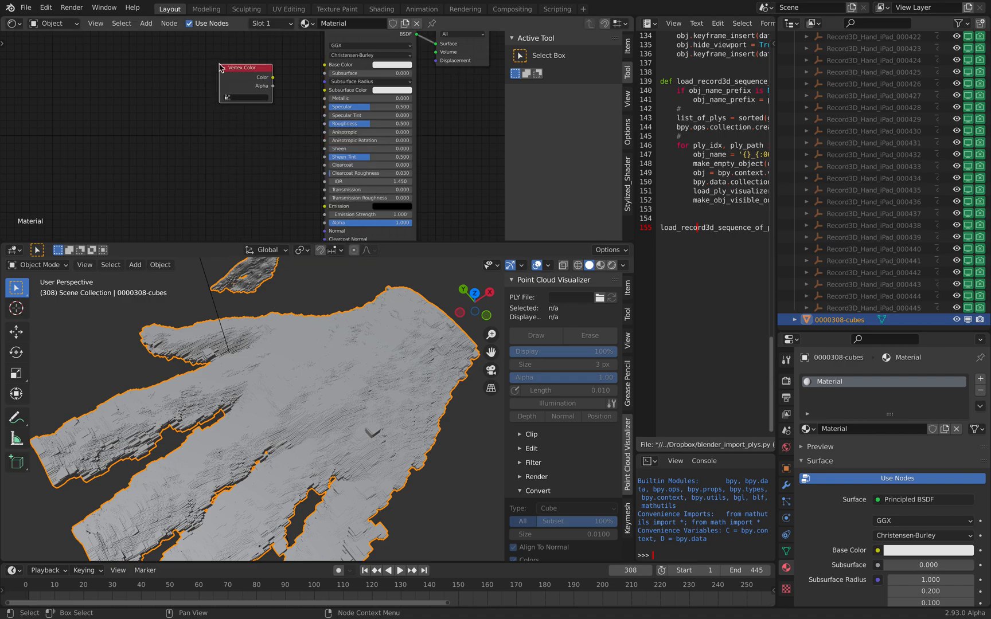
- Set the Vertex Color node to the Col layer and connect its Color output to the Principled BSDF's Base Color
scroll(234, 74, "up", 2)
left_click(241, 91)
left_click(241, 105)
left_click_drag(277, 68, 337, 53)
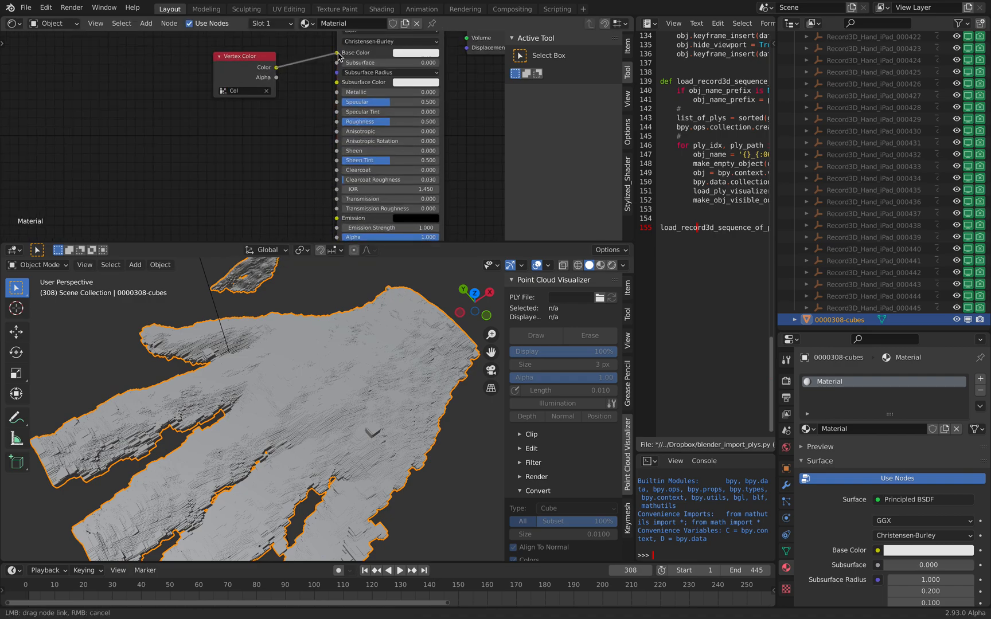
- Switch the 3D viewport to Material Preview shading, narrow its sidebar, and examine the colored hand mesh
mouse_move(367, 401)
middle_mouse_down()
mouse_move(392, 414)
mouse_move(453, 367)
middle_mouse_up()
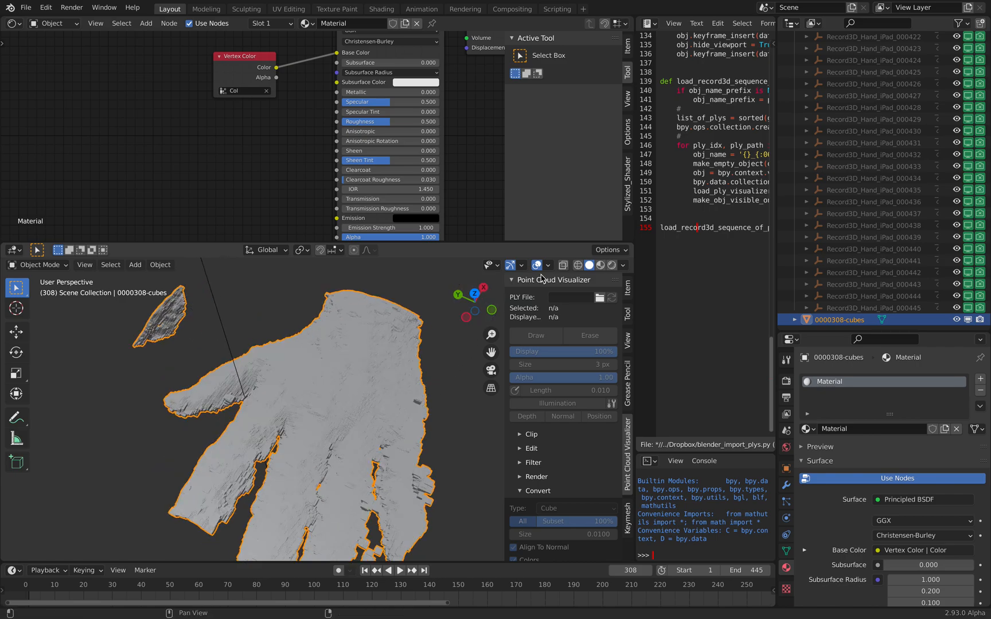
left_click(600, 266)
left_click_drag(506, 290, 555, 290)
scroll(405, 351, "up", 5)
scroll(405, 350, "down", 5)
middle_click_drag(391, 354, 338, 326)
mouse_move(402, 418)
middle_mouse_down()
mouse_move(441, 409)
mouse_move(281, 474)
mouse_move(318, 399)
mouse_move(387, 409)
mouse_move(388, 418)
middle_mouse_up()
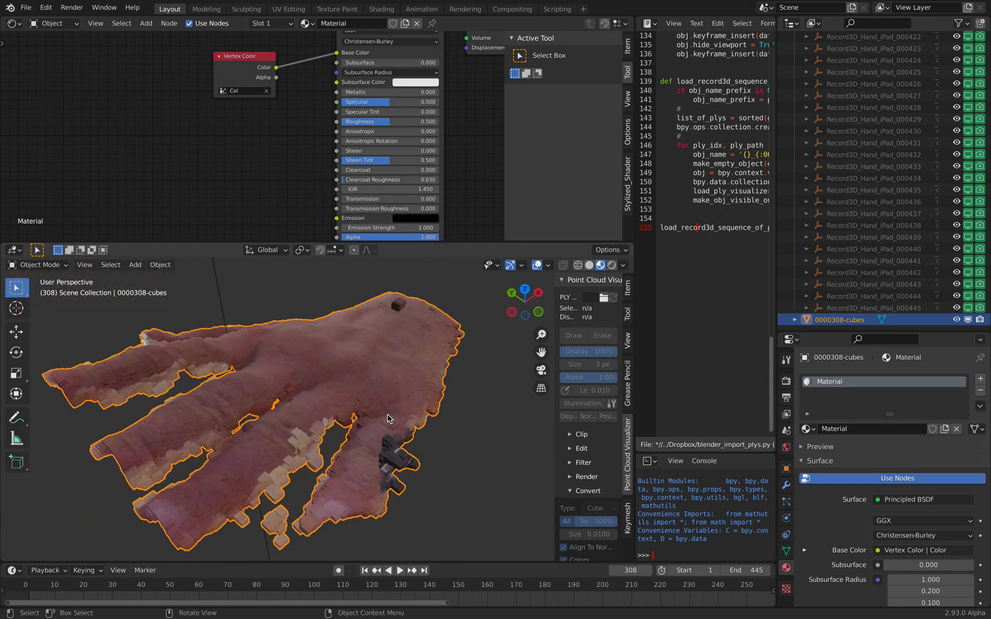
- Try a Smooth modifier on the 0000308-cubes mesh
left_click(786, 485)
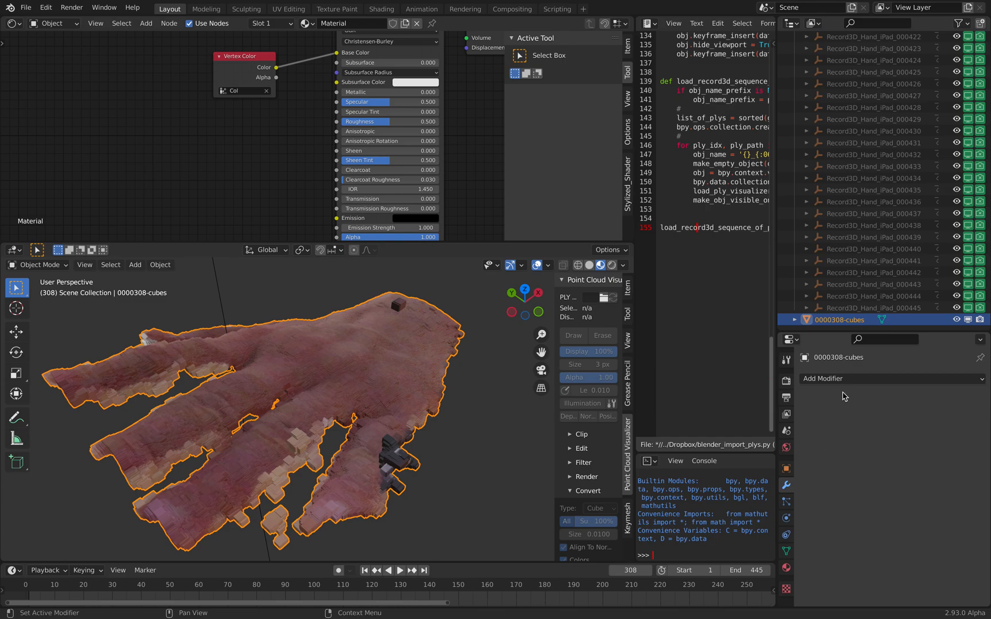
left_click(842, 378)
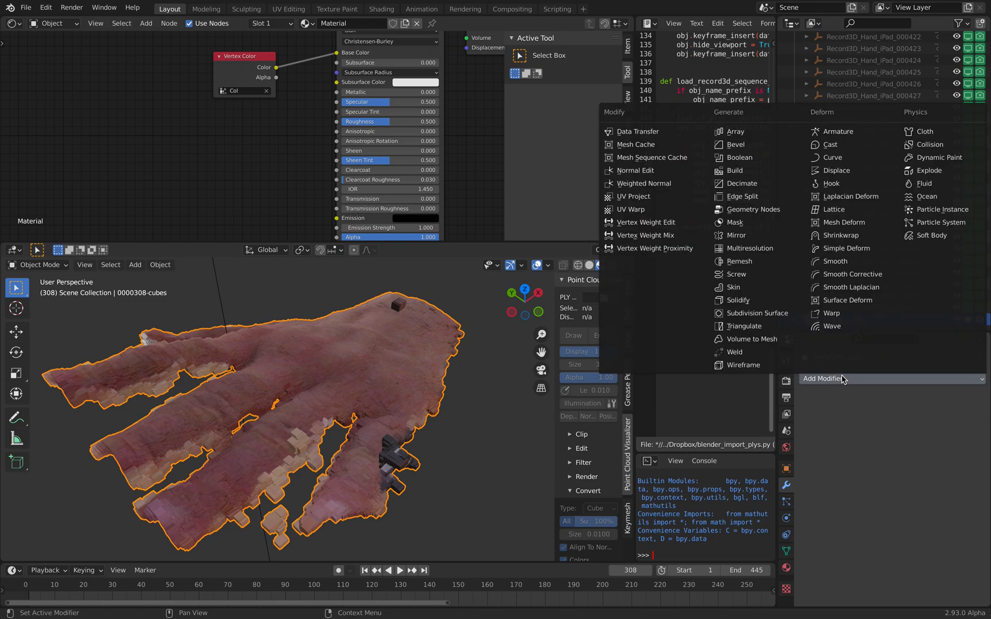
left_click(825, 266)
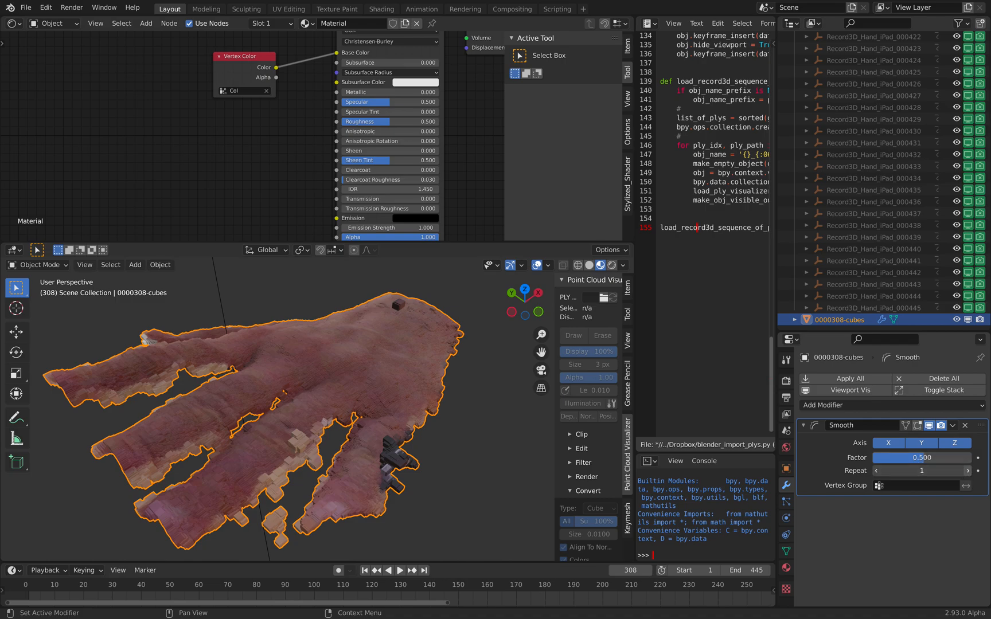
- Raise the Smooth modifier's repeat count to 9 and deselect the hand mesh
left_click(968, 471)
left_click(968, 473)
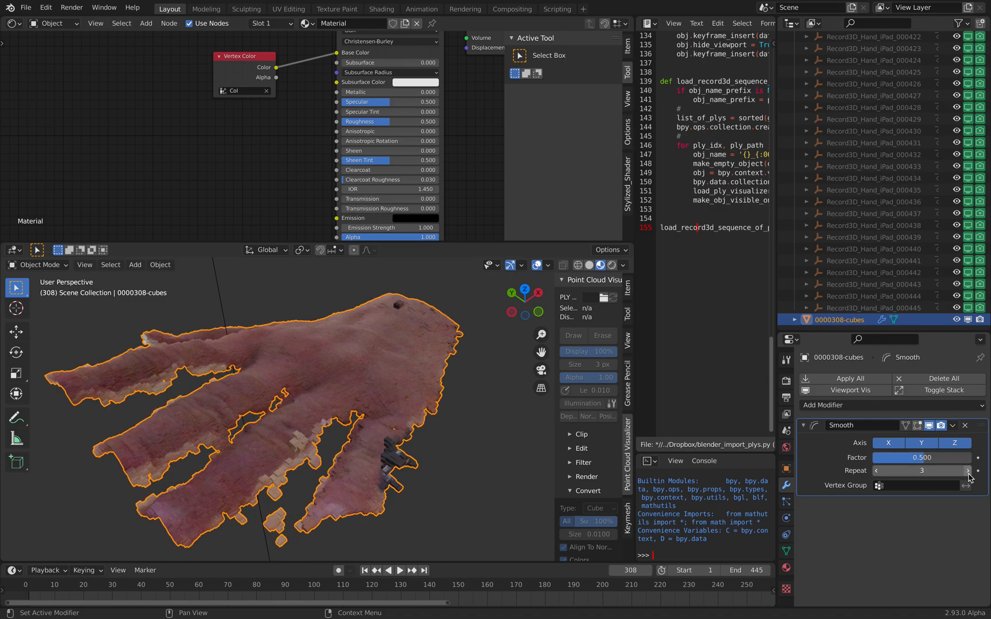
left_click(968, 472)
left_click(968, 473)
left_click(968, 473)
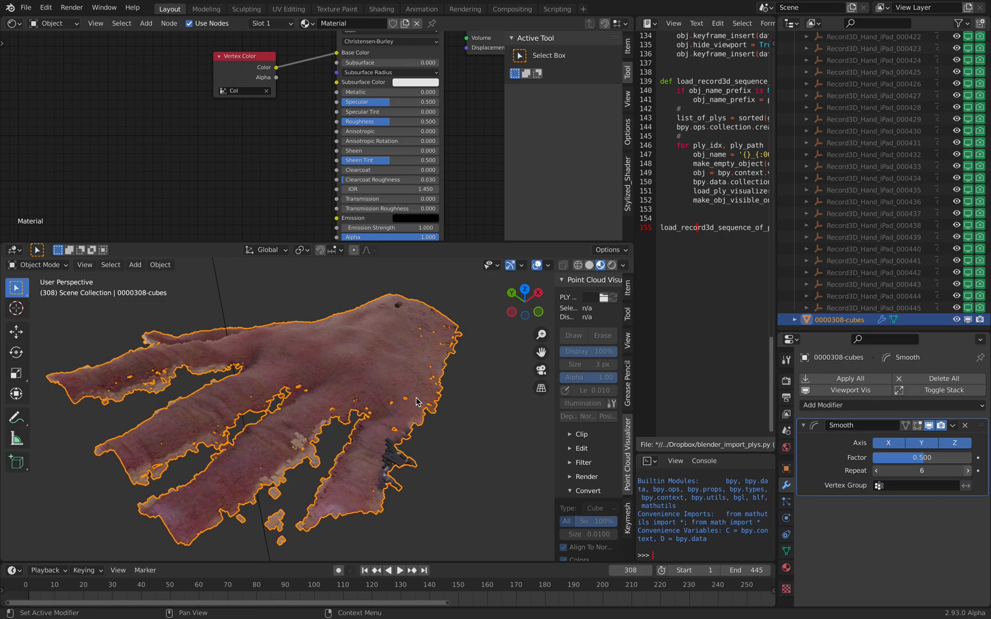
middle_click_drag(416, 401, 436, 414)
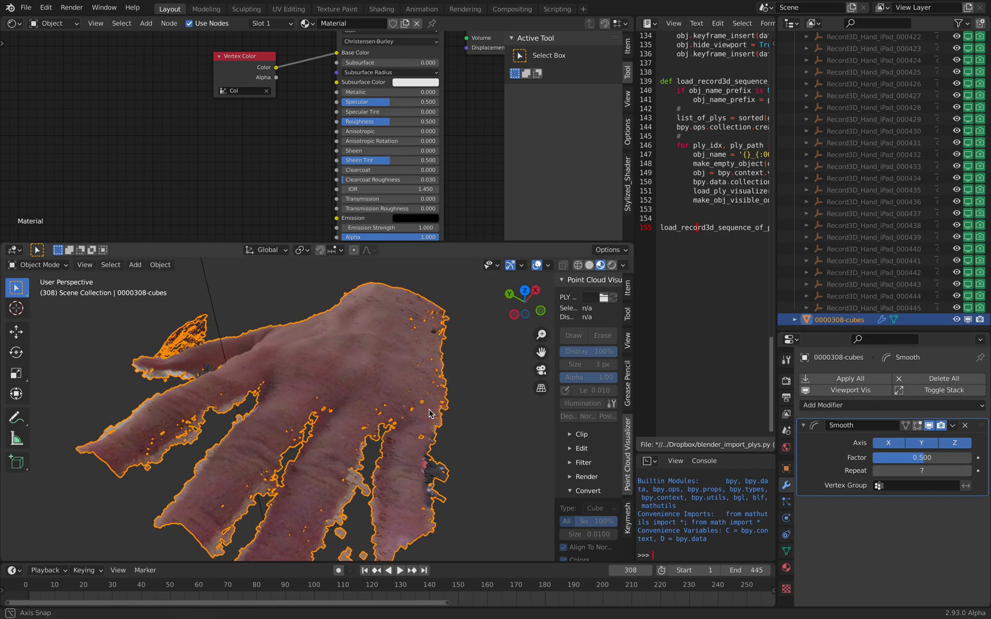
left_click(968, 473)
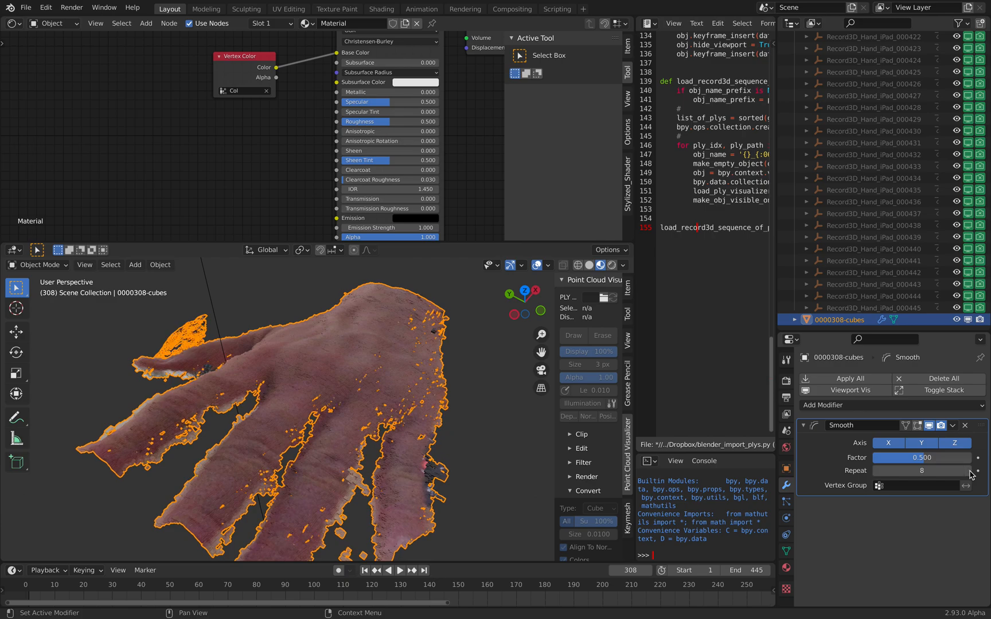
left_click(970, 472)
middle_click_drag(402, 401, 429, 406)
left_click(410, 425)
- Try a Smooth factor of 0.8 on the hand mesh, and remove the Smooth modifier
scroll(401, 419, "up", 6)
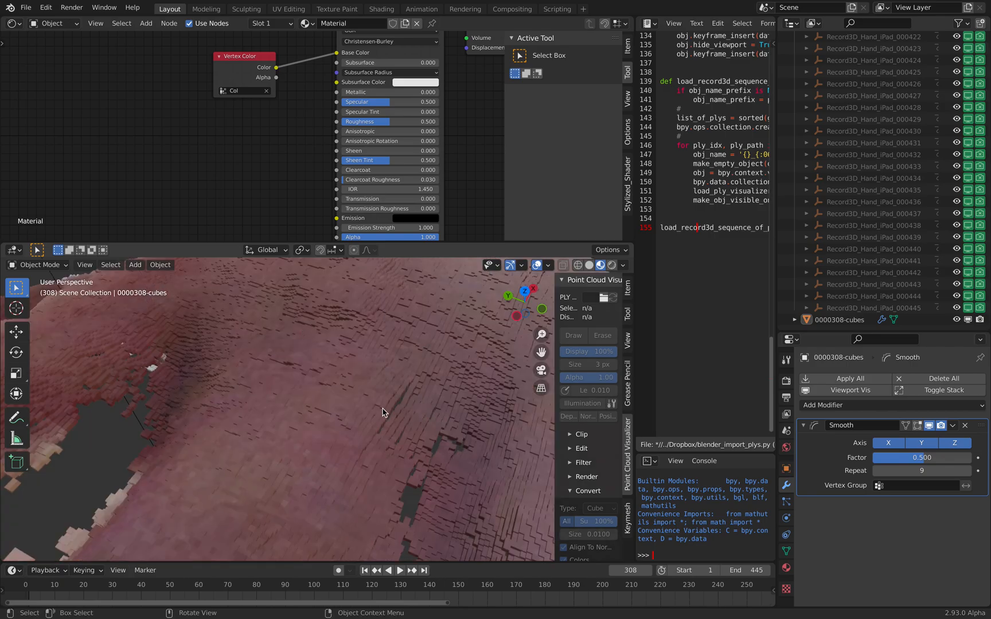
scroll(382, 411, "down", 6)
middle_click_drag(360, 398, 253, 418)
left_click(920, 459)
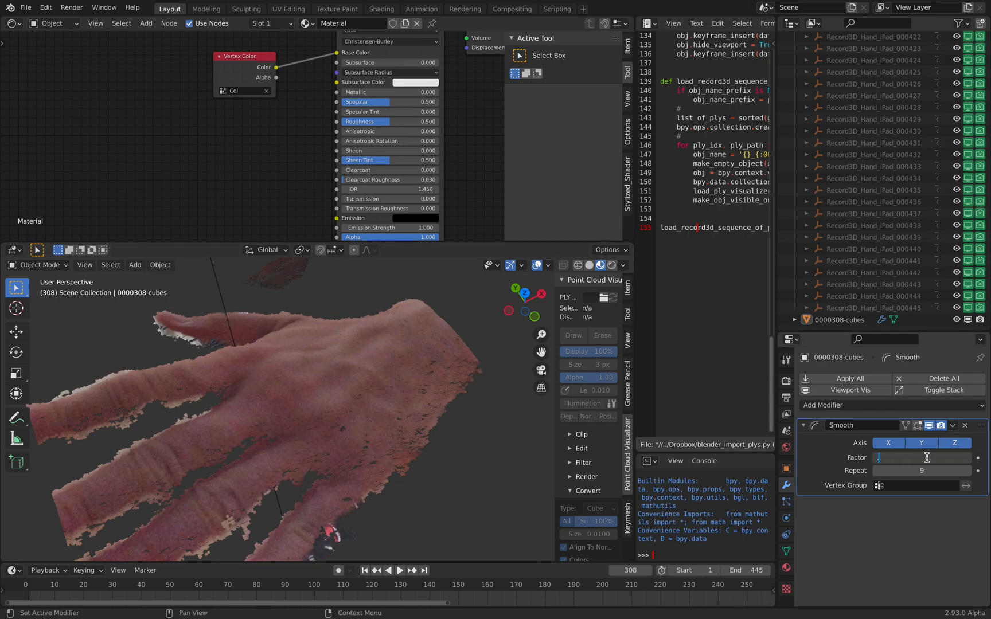
type(".8")
key("Return")
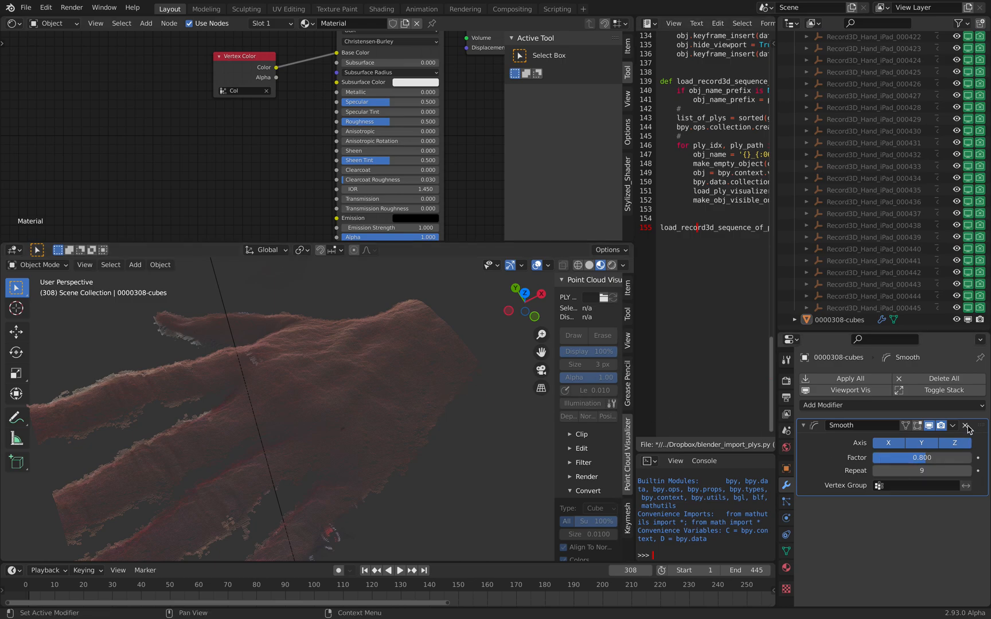
left_click(966, 426)
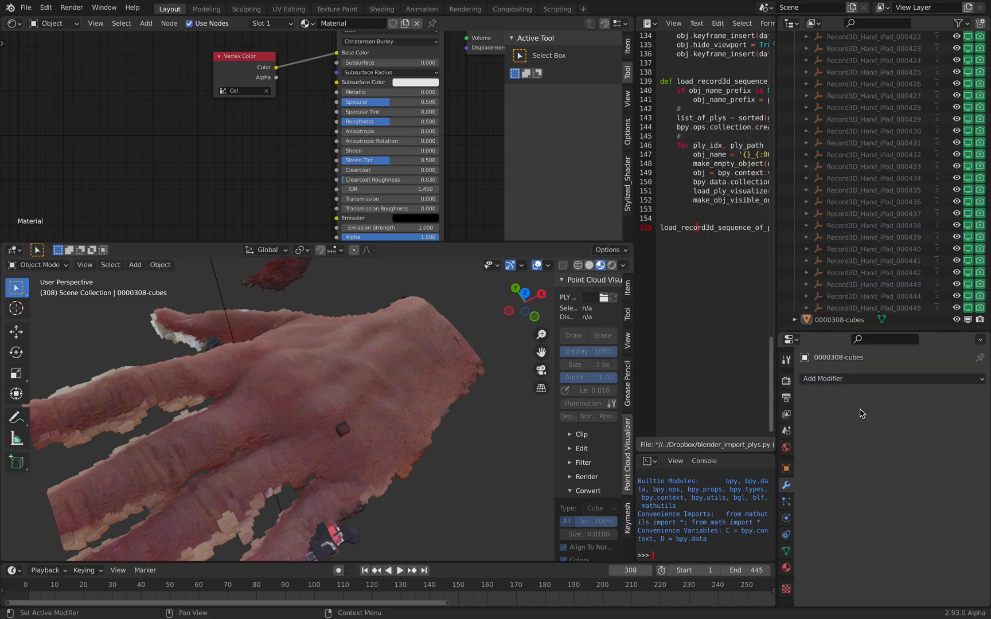
- Add a Remesh modifier in Voxel mode to the 0000308-cubes mesh with a voxel size of 0.02 m
left_click(871, 380)
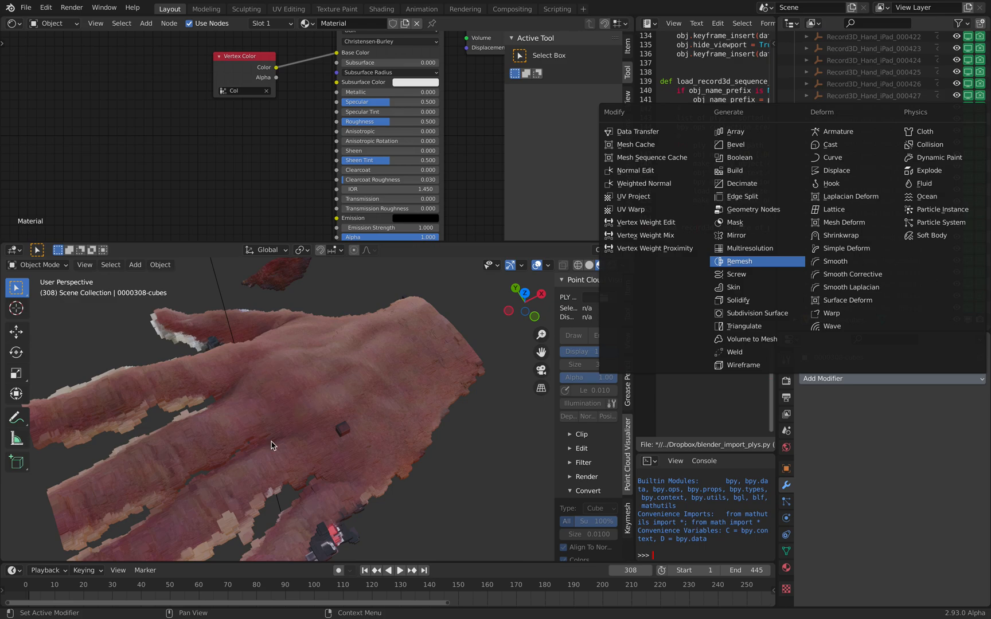
key("Return")
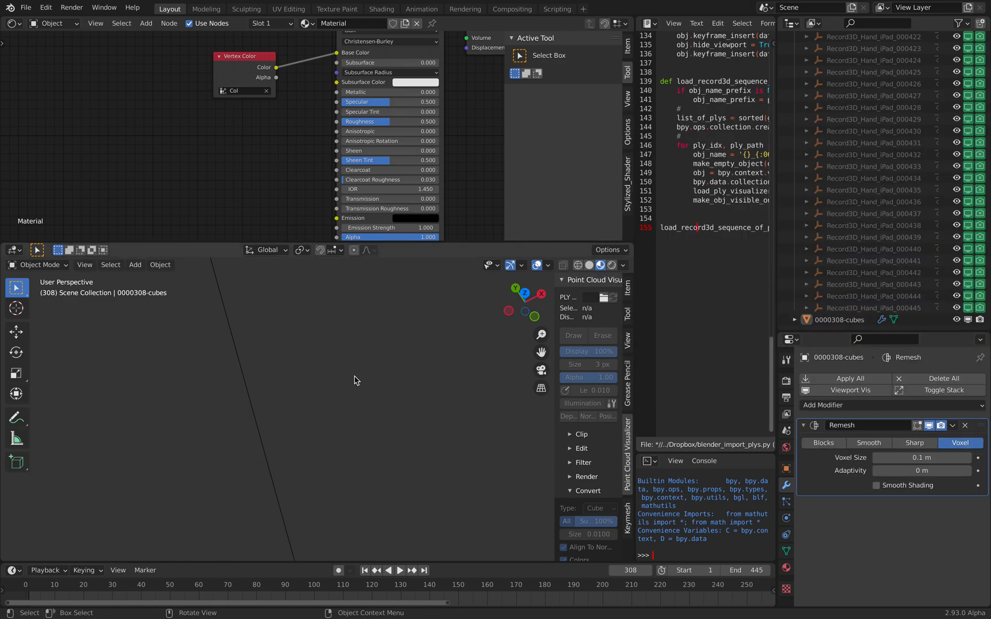
left_click(897, 457)
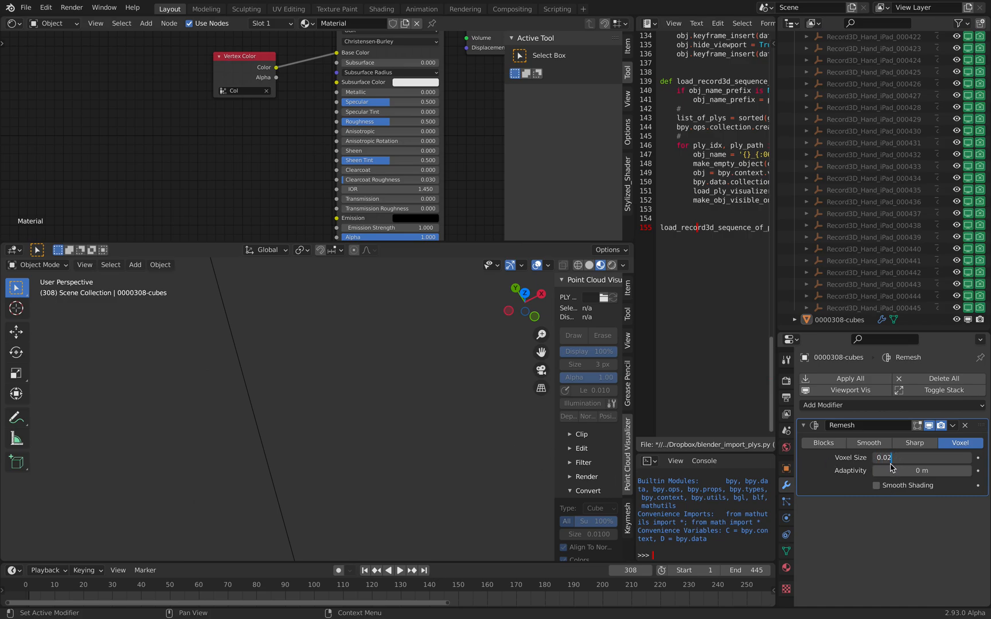
key("Return")
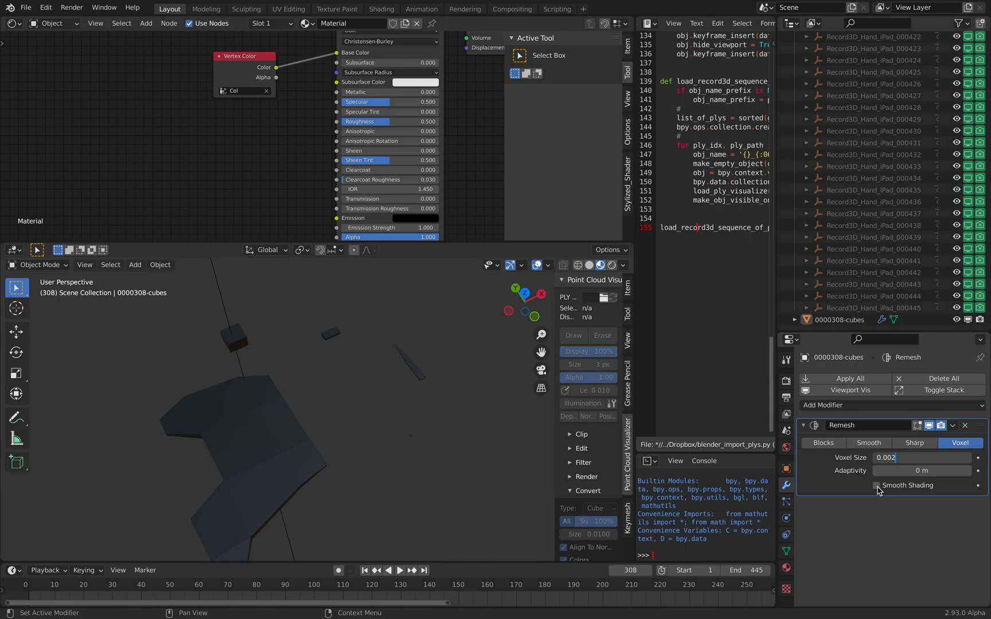
- Set the Remesh voxel size to 0.002 m with smooth shading, and widen the script editor beside the viewport
key("Return")
middle_click_drag(317, 416, 335, 453)
scroll(307, 446, "up", 2)
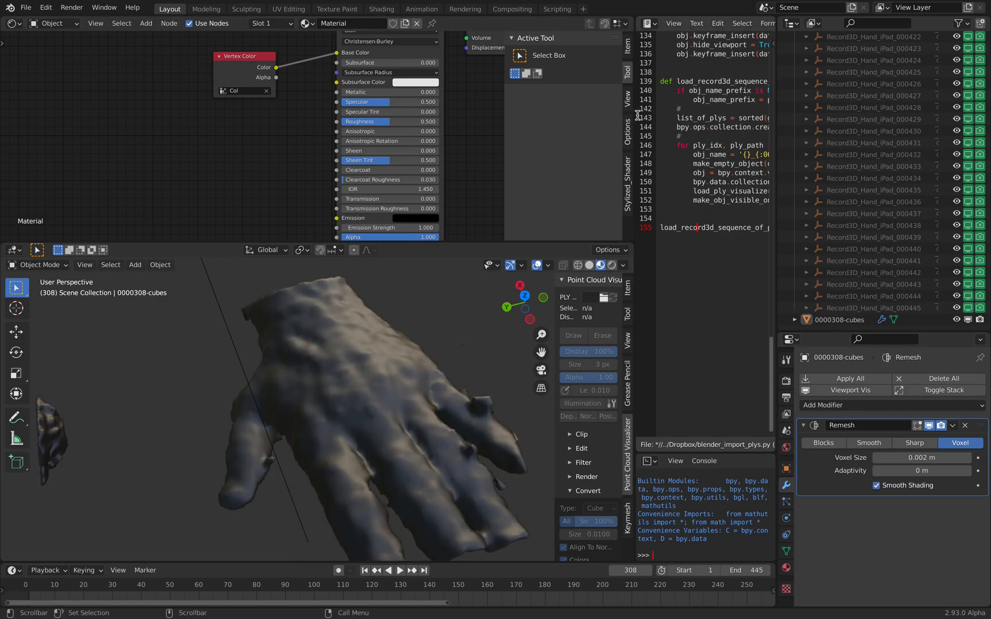
left_click_drag(626, 120, 559, 121)
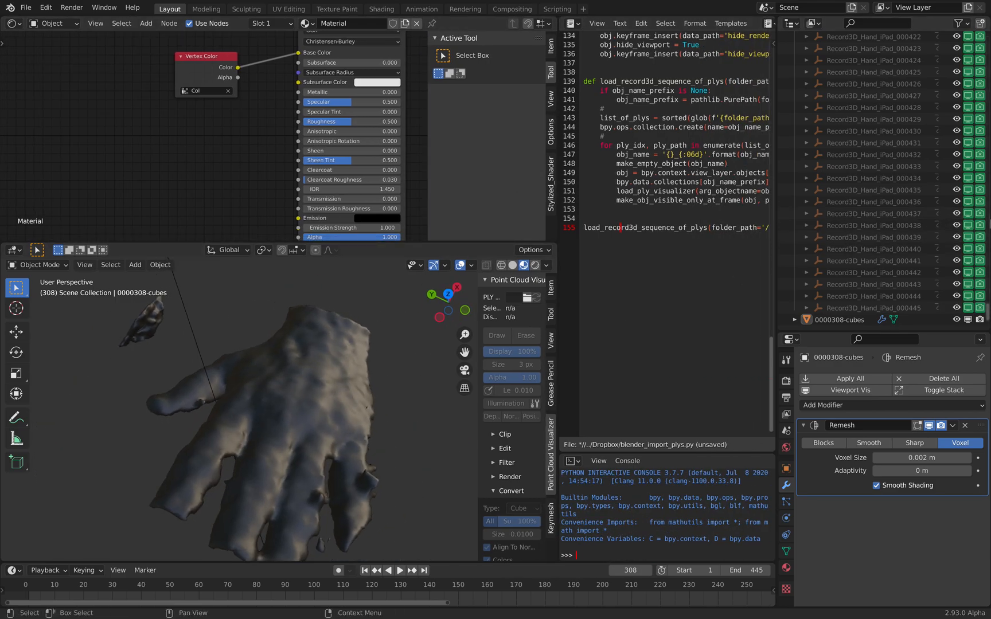
- Find and select the 0000308-cubes mesh in the outliner
left_click_drag(988, 311, 988, 36)
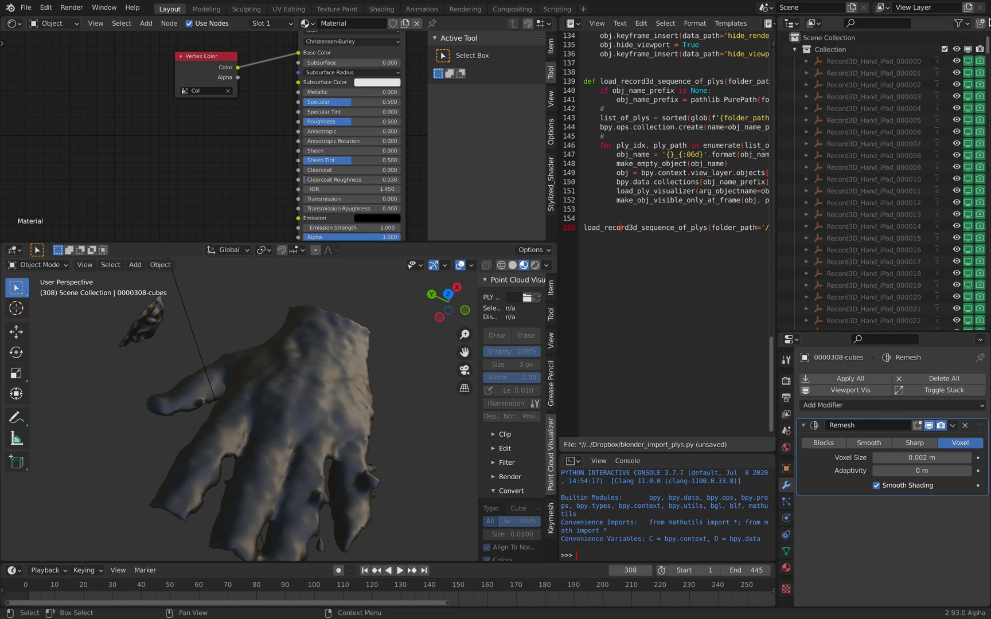
left_click(866, 60)
left_click(866, 132)
left_click_drag(988, 47, 988, 328)
left_click(862, 324)
scroll(829, 214, "up", 1)
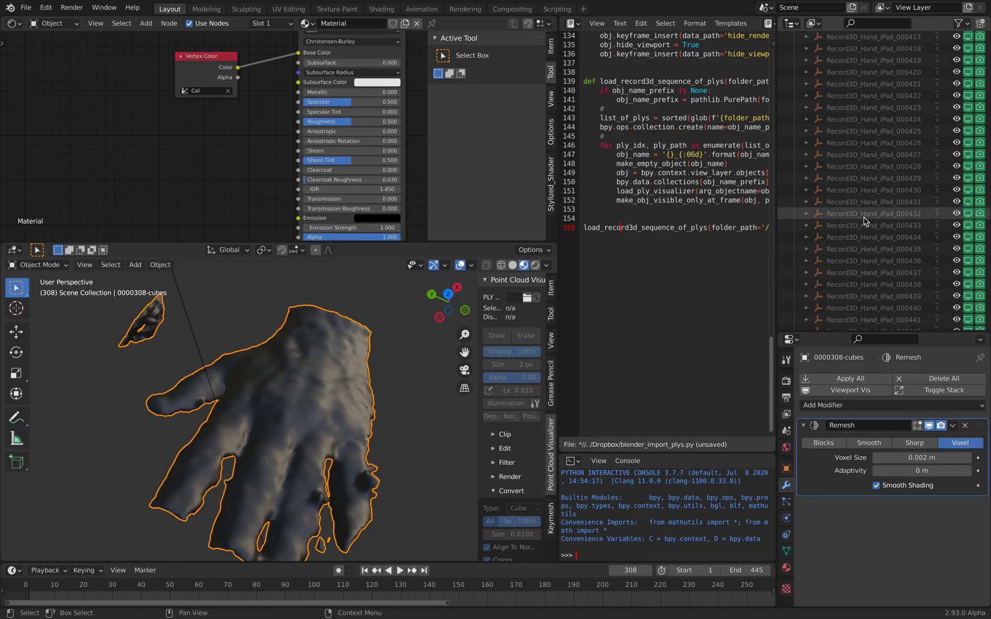
- Delete the Vertex Color node feeding the Base Color of the hand mesh's material
middle_click_drag(254, 403, 339, 344)
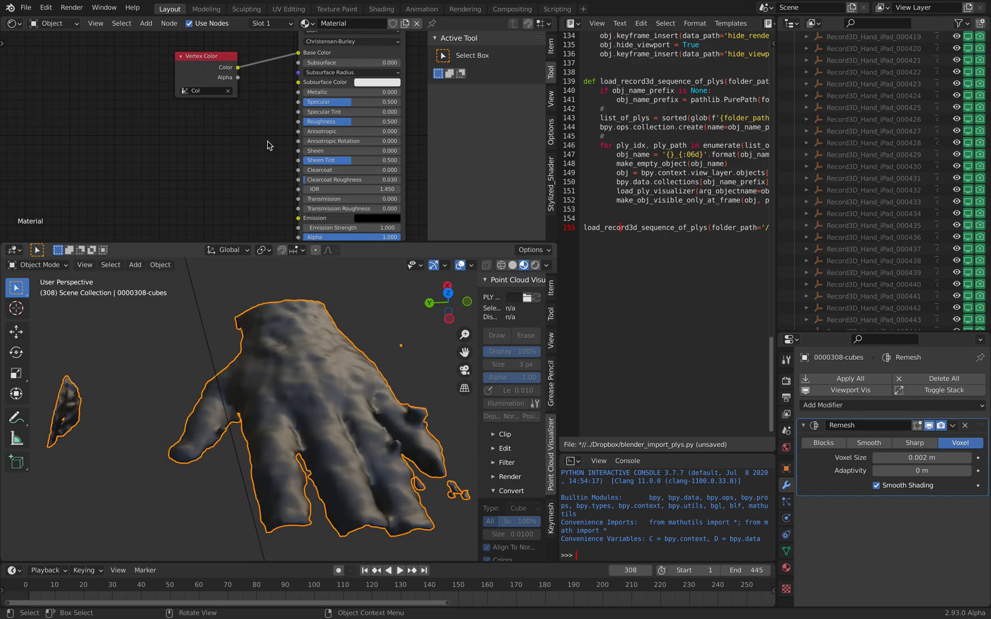
left_click(213, 64)
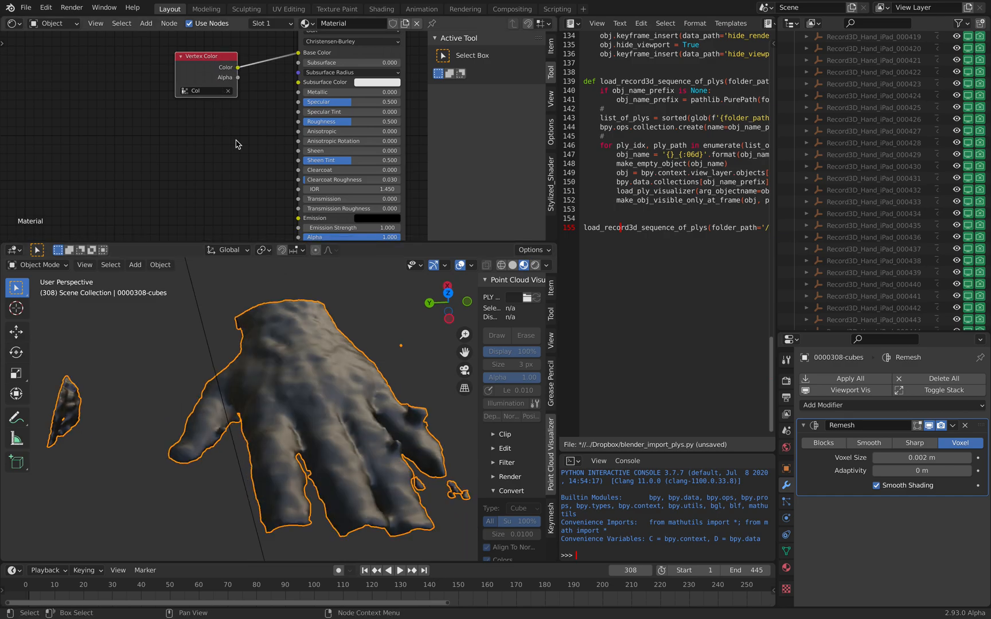
mouse_move(325, 322)
middle_mouse_down()
mouse_move(282, 331)
mouse_move(334, 326)
middle_mouse_up()
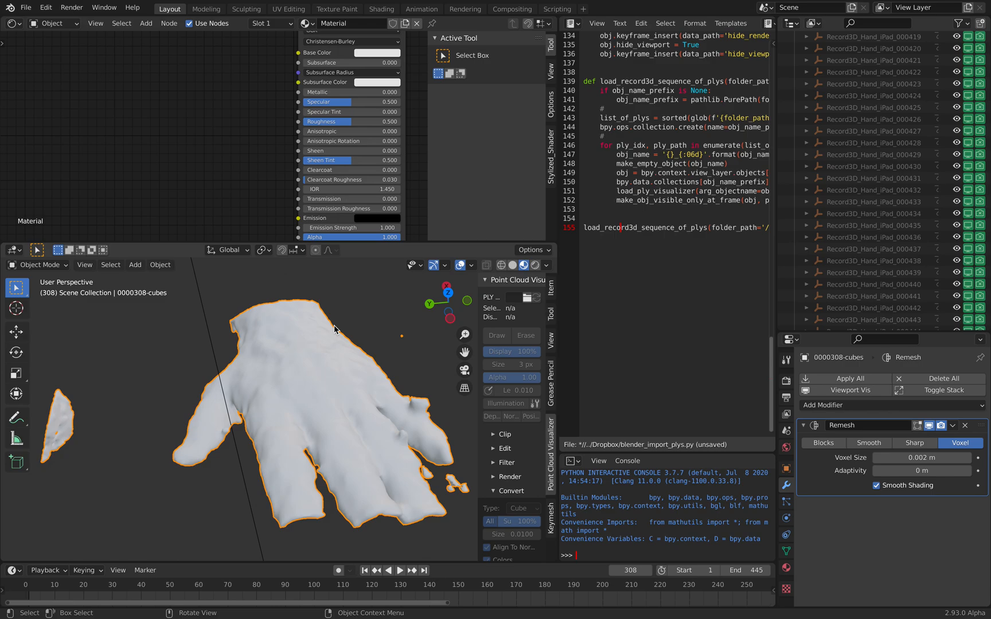
- Save the project as a new file named load_pointcloud_record3d_002X.blend
left_click(26, 7)
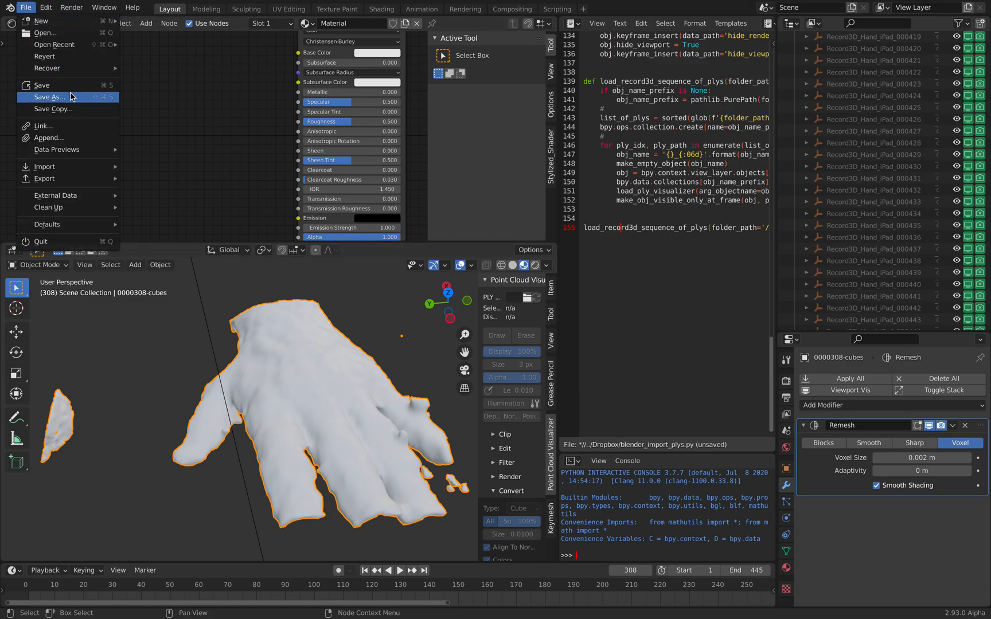
left_click(72, 97)
left_click(425, 565)
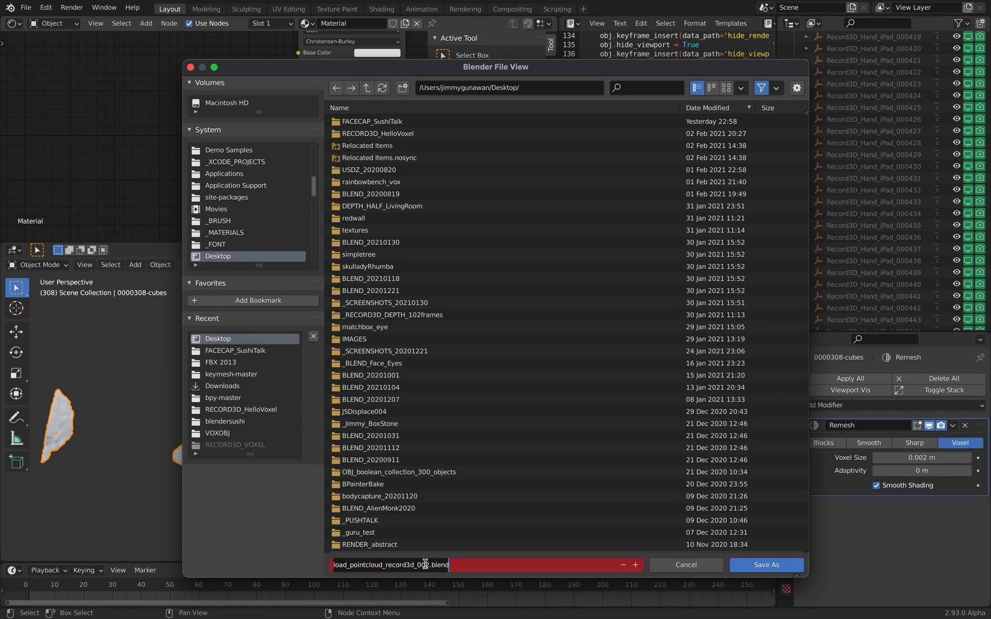
left_click(429, 565)
type("X")
left_click(762, 565)
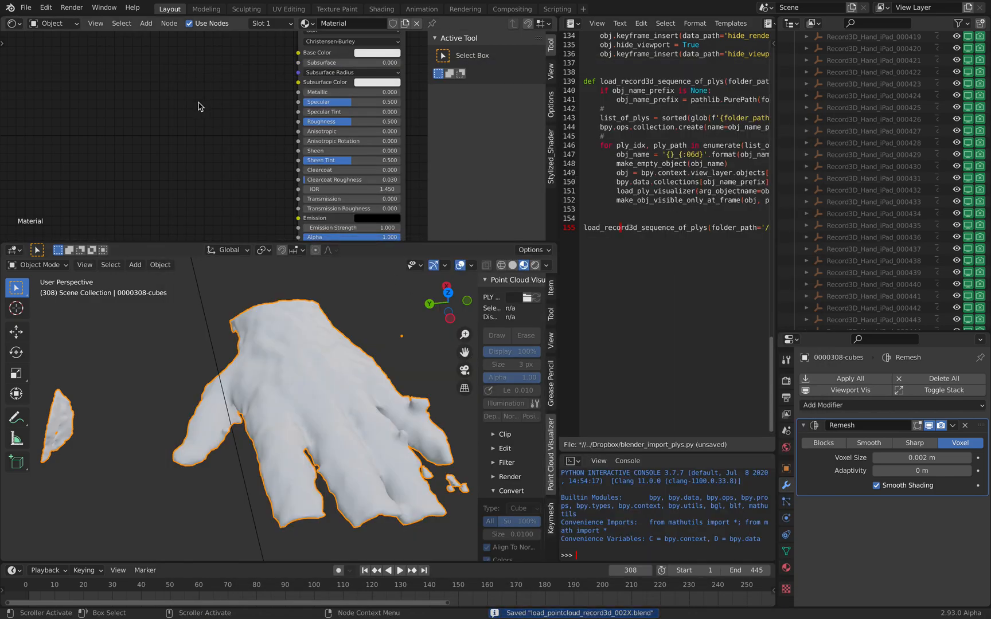
- Open the recent file load_pointcloud_record3d_iphoneipad_001.blend
left_click(26, 7)
mouse_move(57, 44)
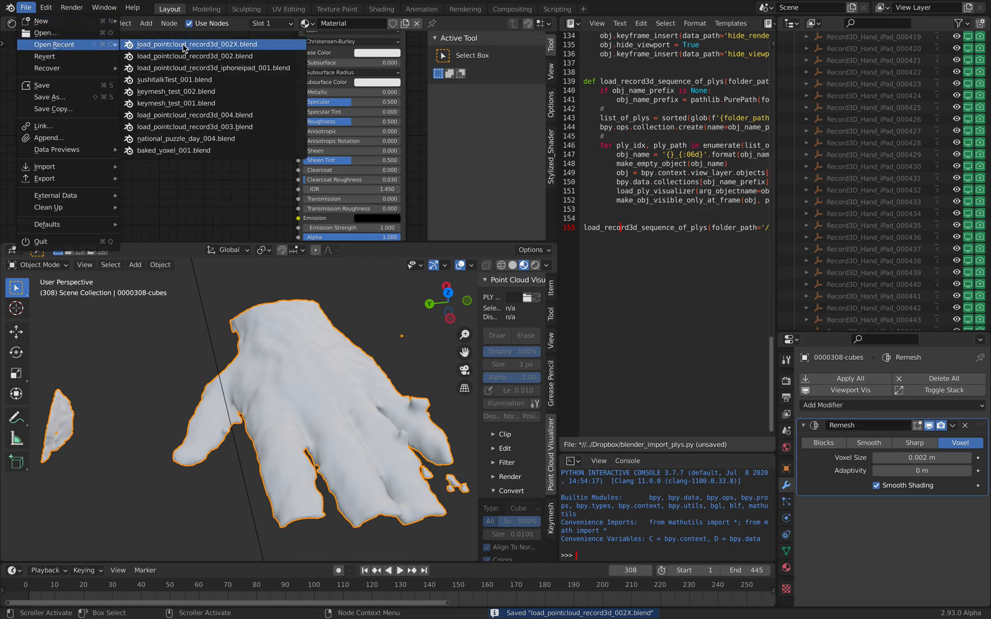
key("Return")
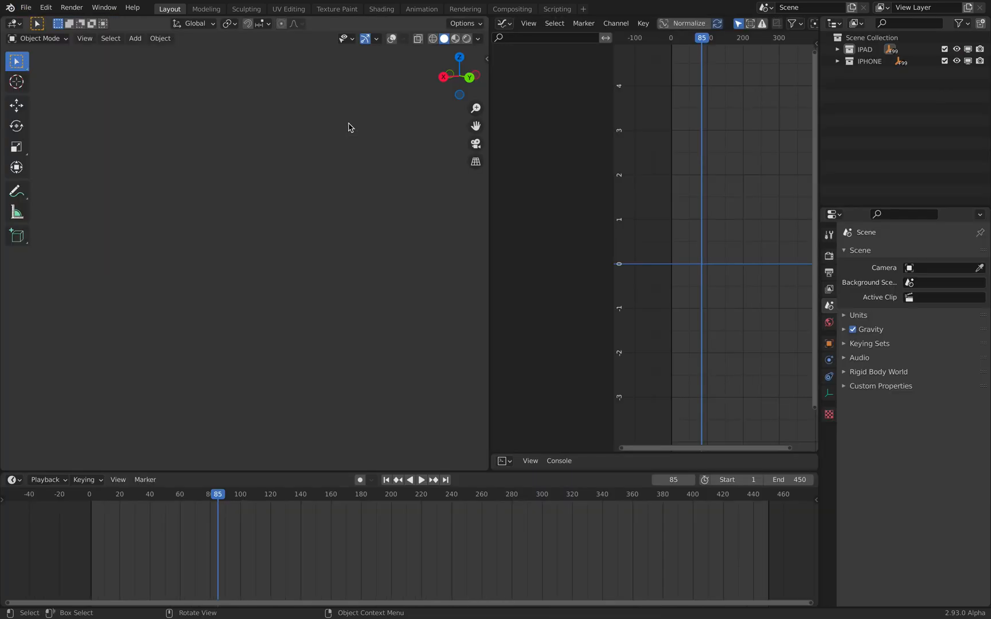
- Play the iPhone and iPad animation briefly, move the playhead to frame 15, and view the scene from another angle
mouse_move(350, 191)
middle_mouse_down()
mouse_move(270, 192)
mouse_move(364, 192)
middle_mouse_up()
key("space")
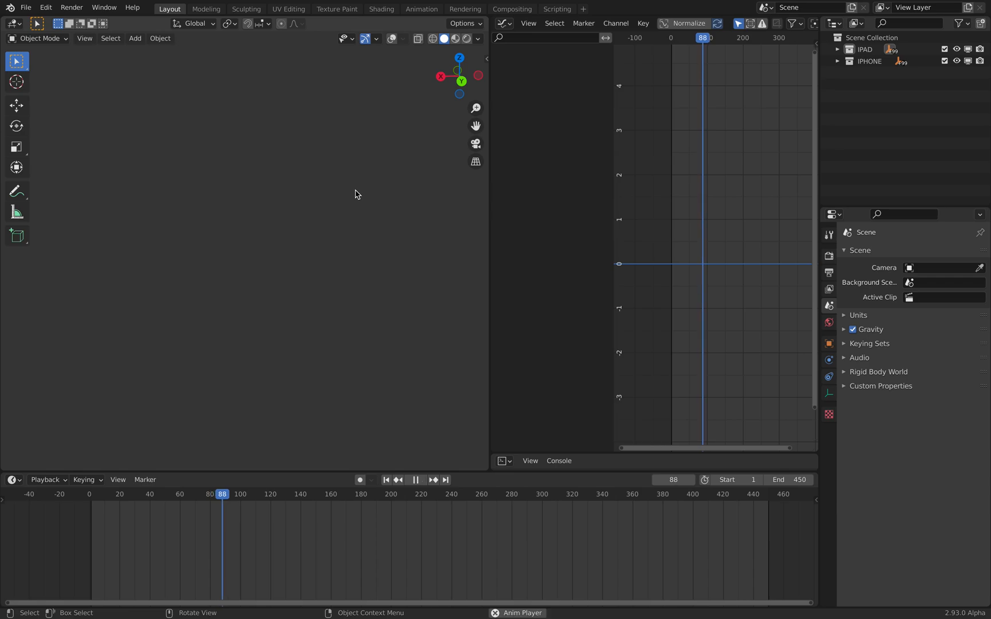
key("space")
left_click(111, 496)
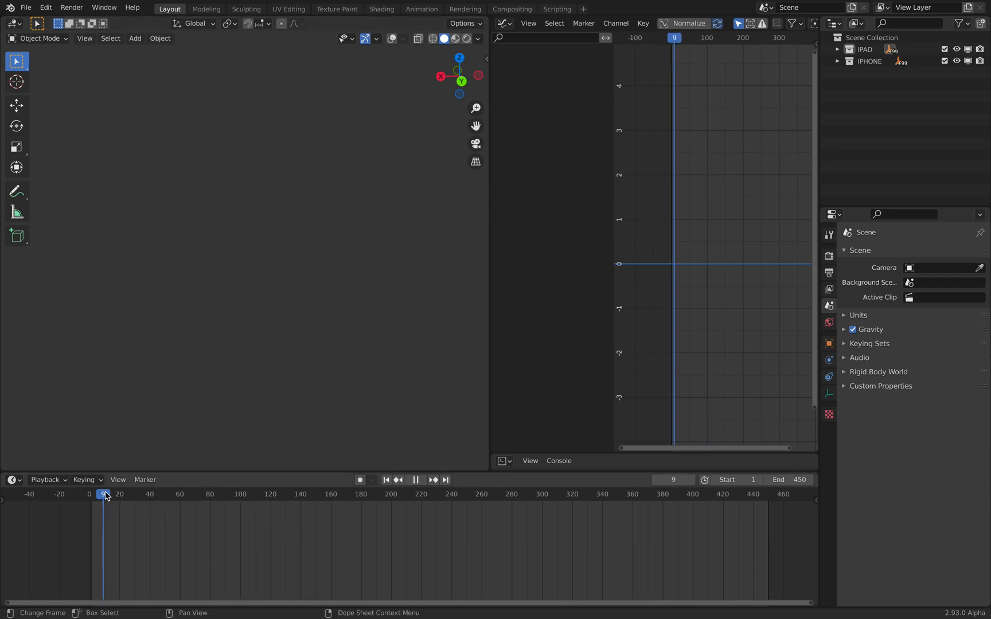
middle_click_drag(329, 223, 159, 264)
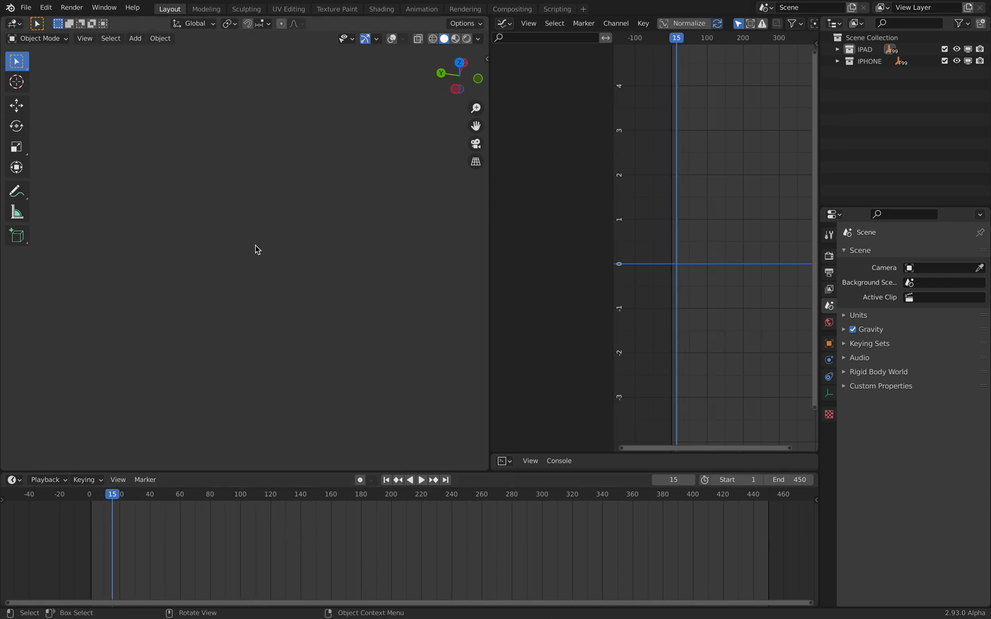
- Expand the IPAD collection and try enabling viewport visibility for the collection and all its hand objects
left_click(837, 49)
left_click(925, 73)
left_click(968, 49)
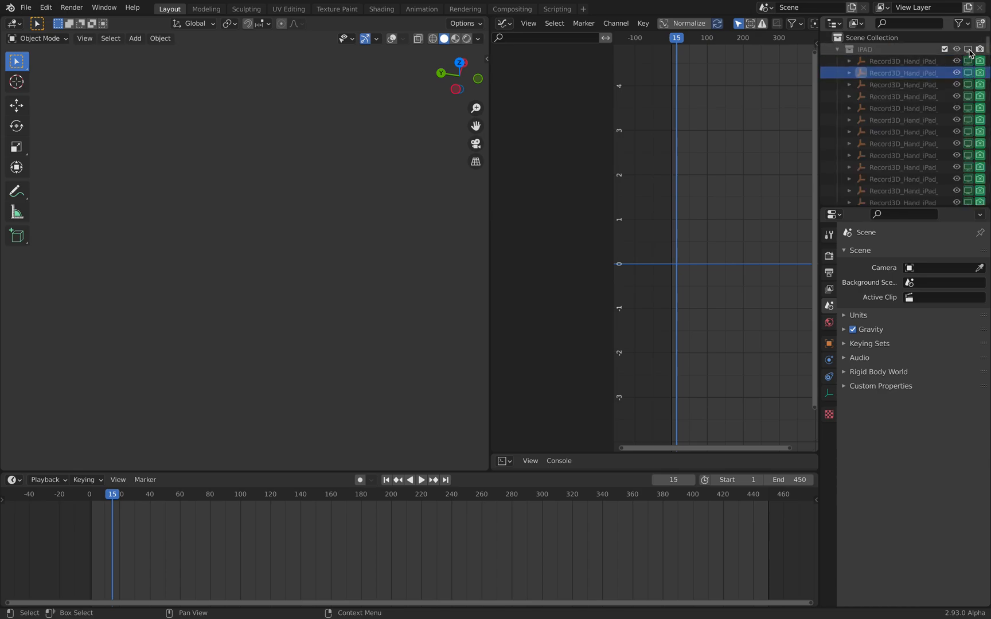
left_click(968, 49)
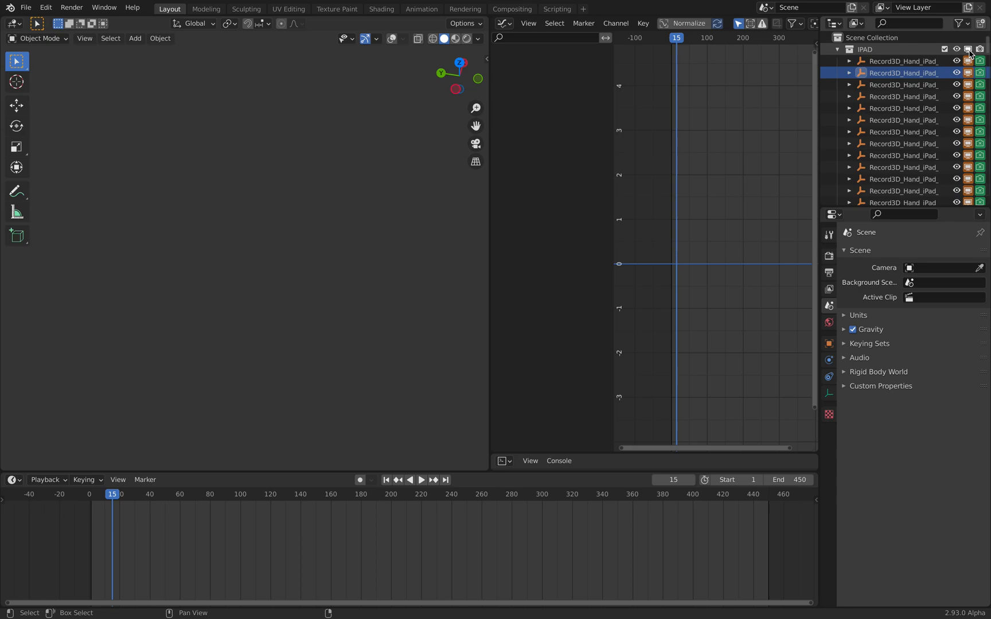
left_click(968, 49)
mouse_move(987, 49)
left_mouse_down()
mouse_move(987, 179)
mouse_move(983, 50)
left_mouse_up()
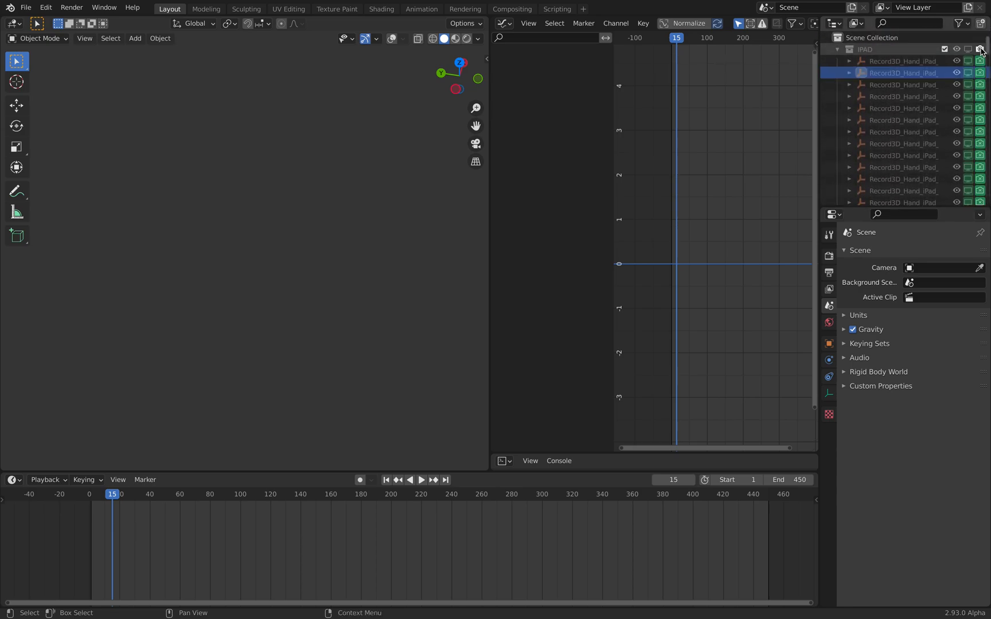
left_click(969, 49)
- Play the sequence from frame 15 while checking the scene from several angles, and stop at frame 72
key("KP_7")
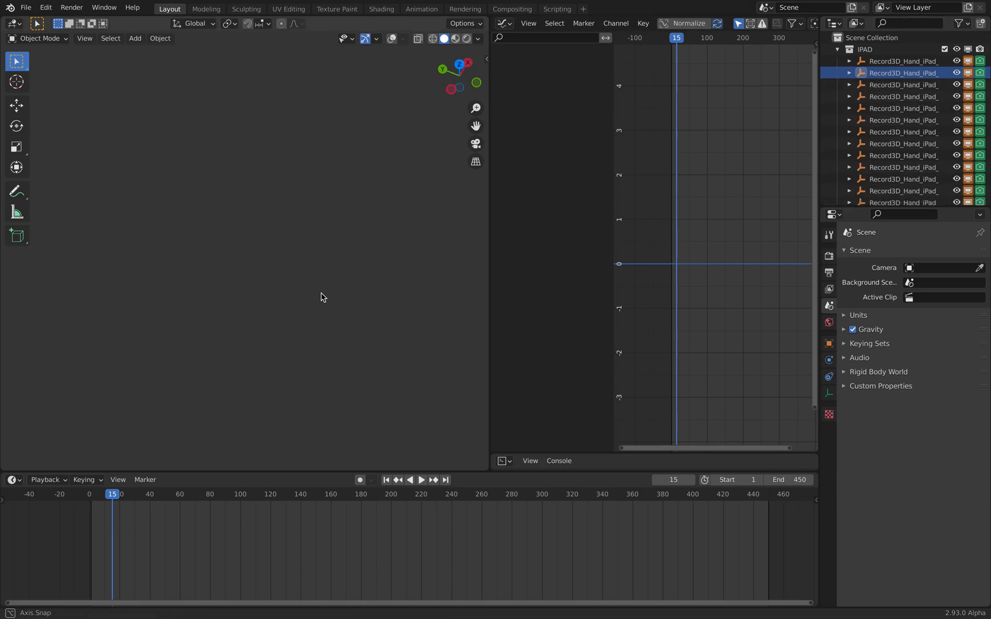
middle_click_drag(196, 264, 298, 245)
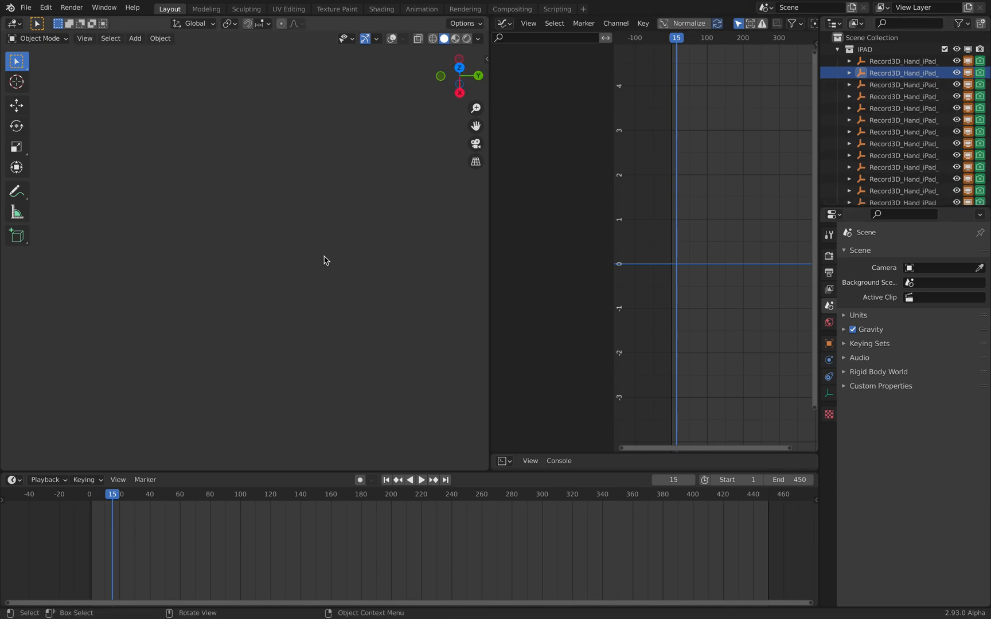
key("space")
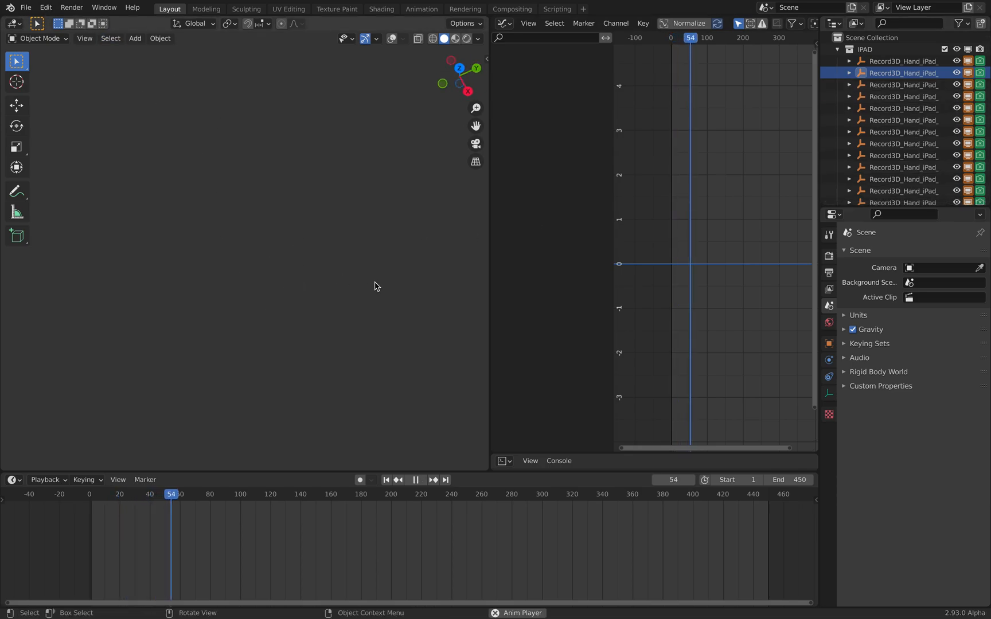
key("KP_7")
key("space")
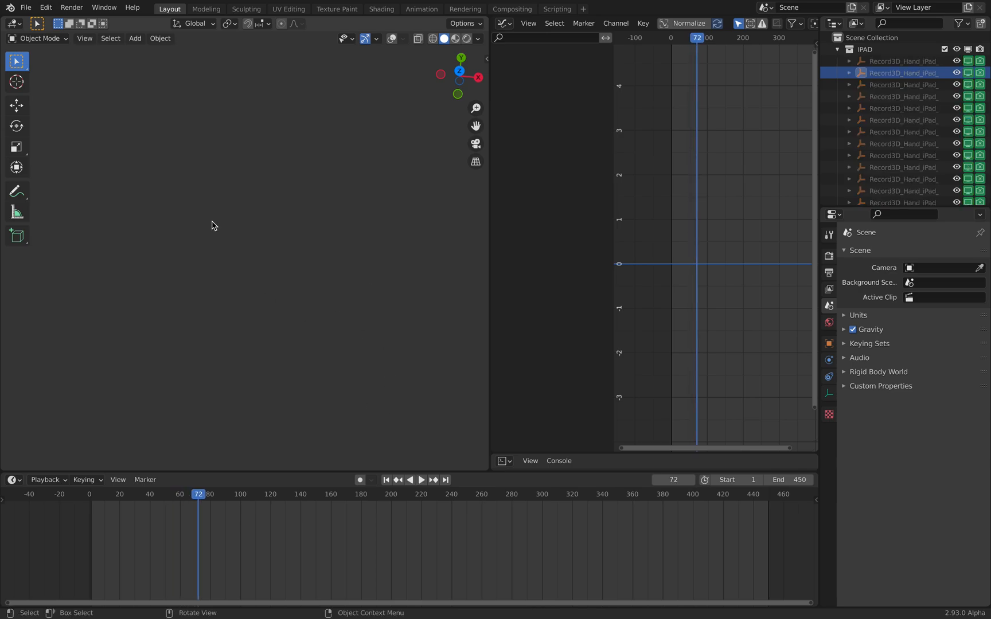
- Reopen the recent file load_pointcloud_record3d_002X.blend
left_click(26, 7)
mouse_move(71, 45)
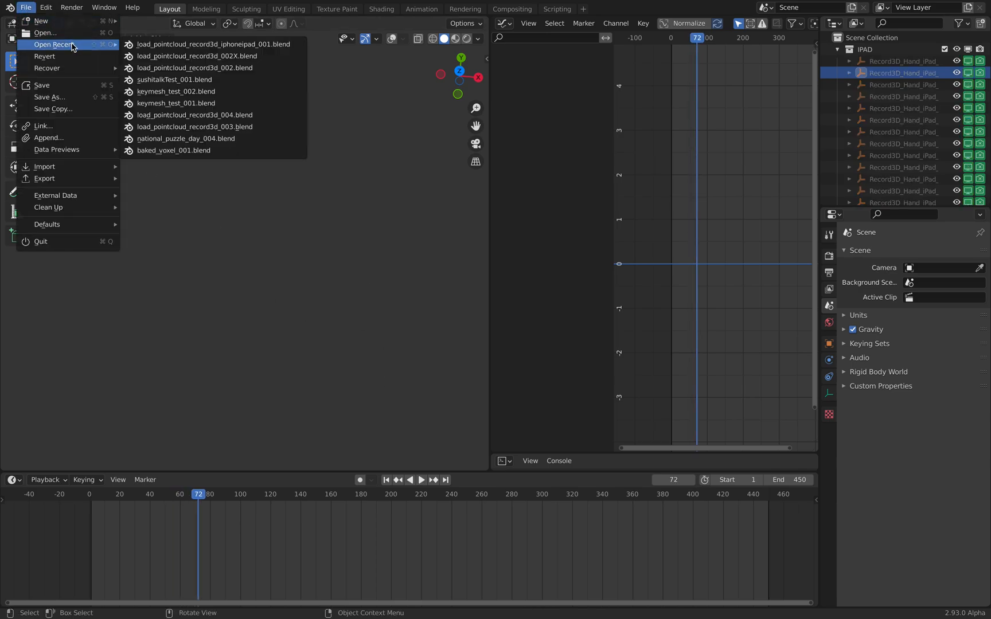
left_click(178, 57)
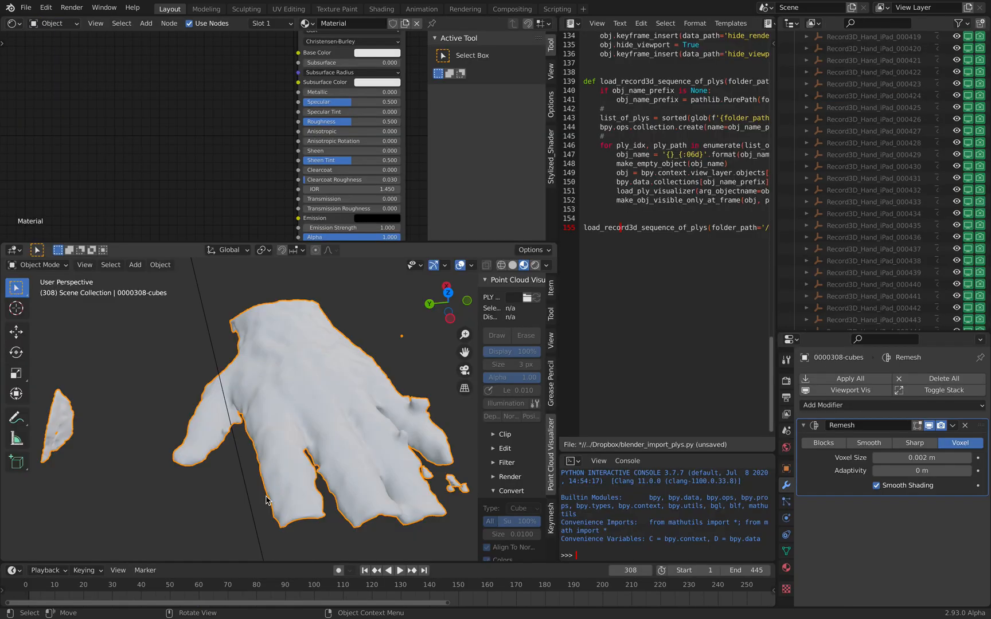
- Play the animation and inspect the remeshed hand from a lower side angle
middle_click_drag(294, 446, 330, 433)
key("space")
key("space")
middle_click_drag(320, 437, 303, 380)
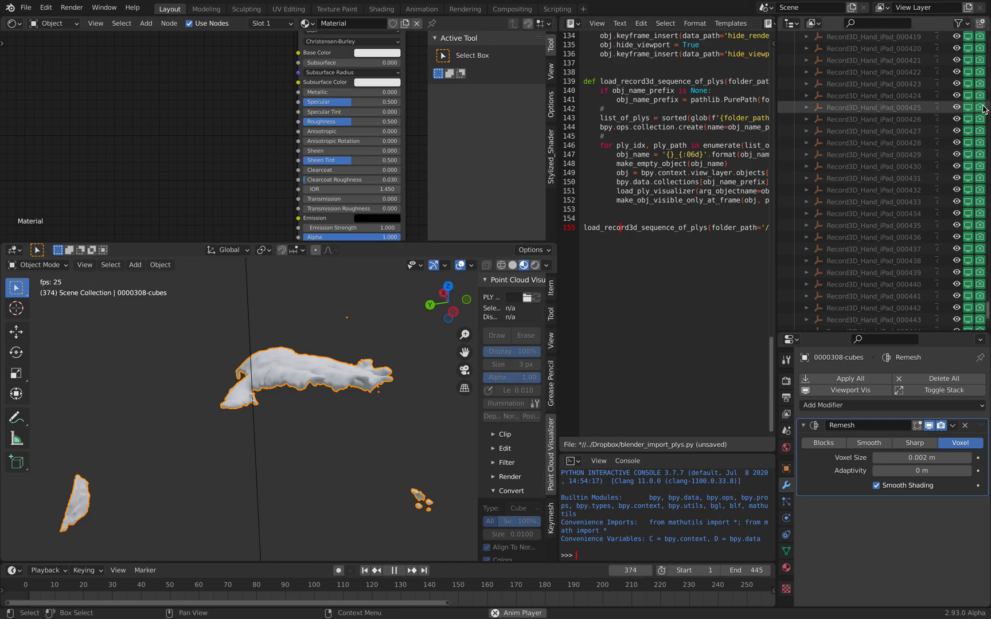
- Select Record3D_Hand_iPad_000315 in the outliner and stop the playback at frame 33
scroll(871, 172, "up", 20)
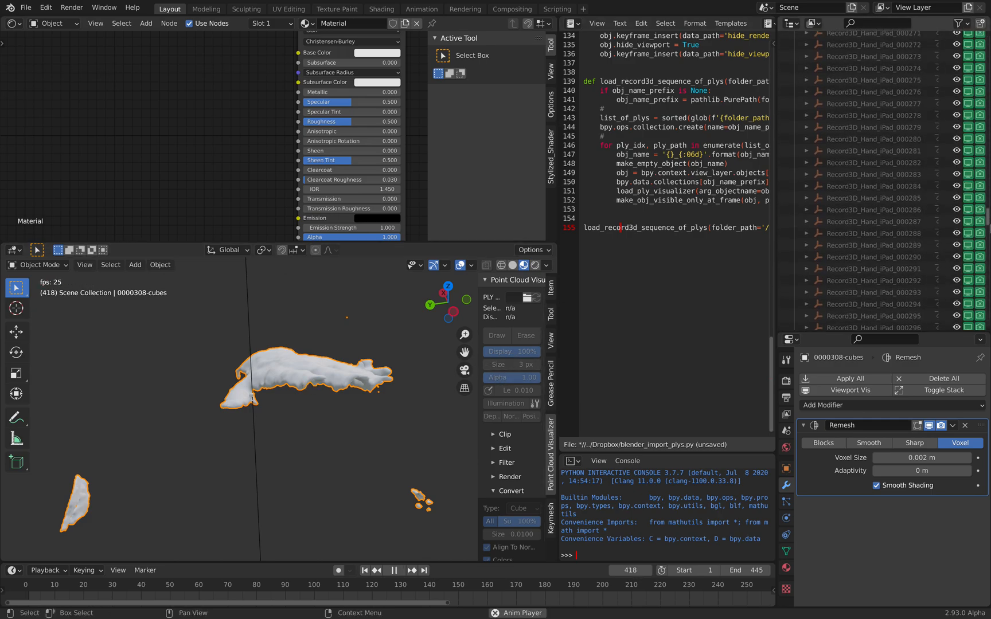
scroll(872, 148, "down", 2)
left_click(872, 74)
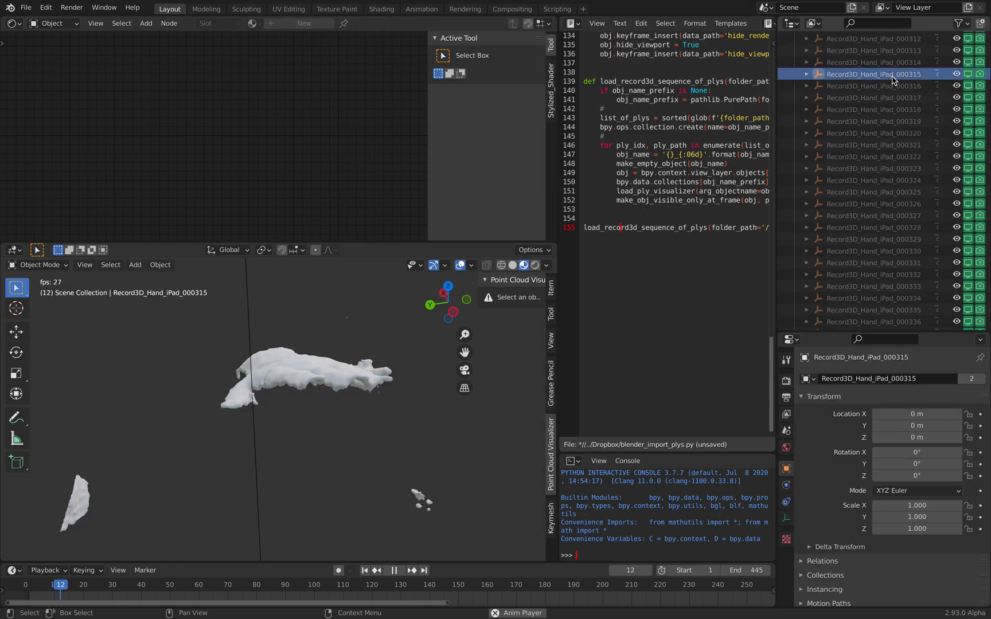
key("space")
middle_click_drag(459, 423, 457, 440)
- Select Record3D_Hand_iPad_000033, the empty for the current frame, and draw its point cloud
left_click(866, 145)
left_click_drag(988, 248, 989, 58)
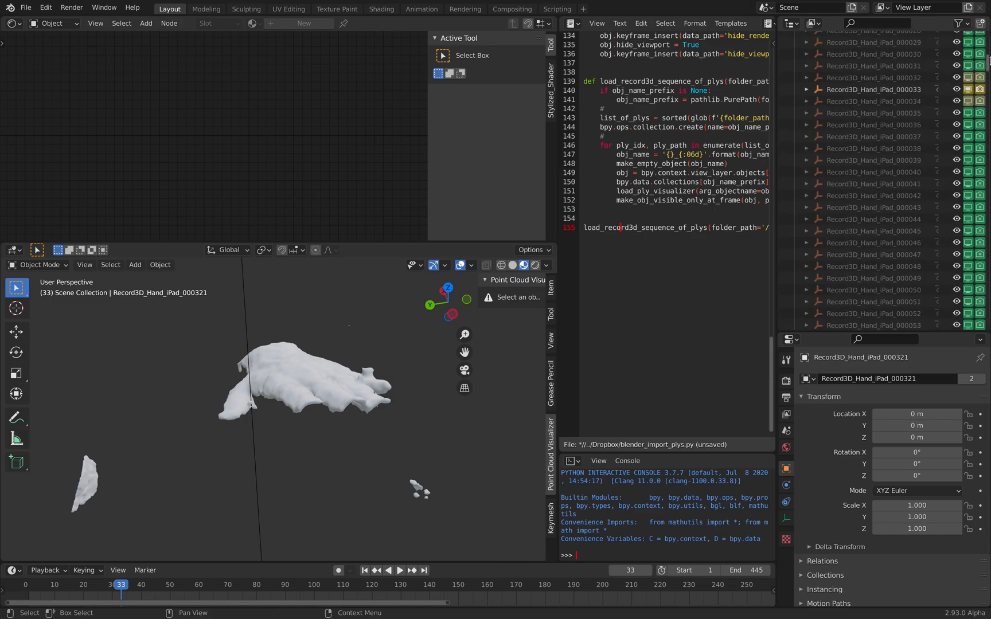
left_click(878, 100)
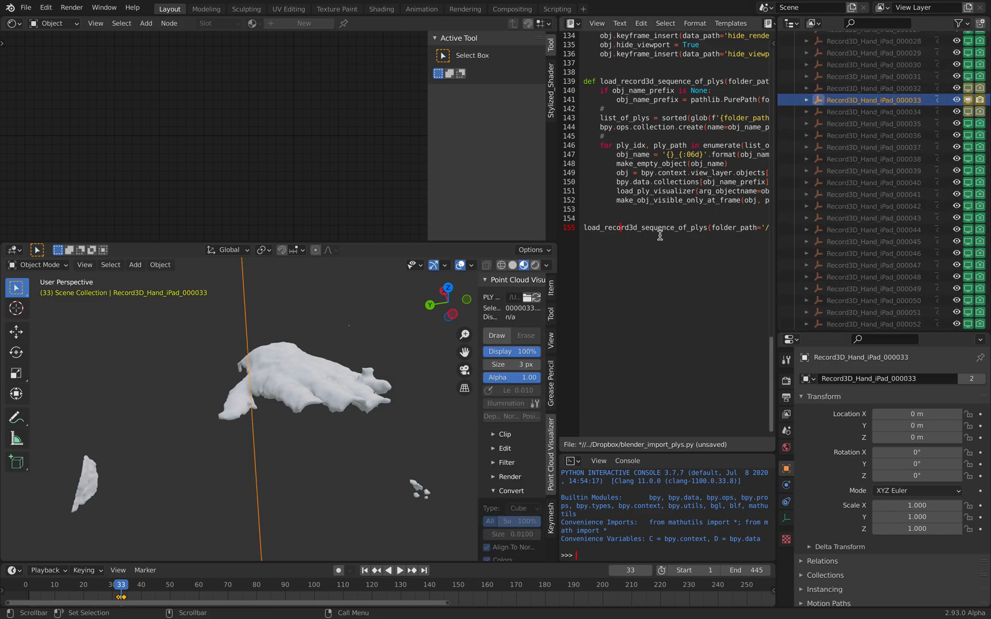
left_click(496, 336)
- Play the hand sequence briefly with the view zoomed out, and move the playhead to frame 44
key("space")
scroll(334, 374, "down", 5)
key("space")
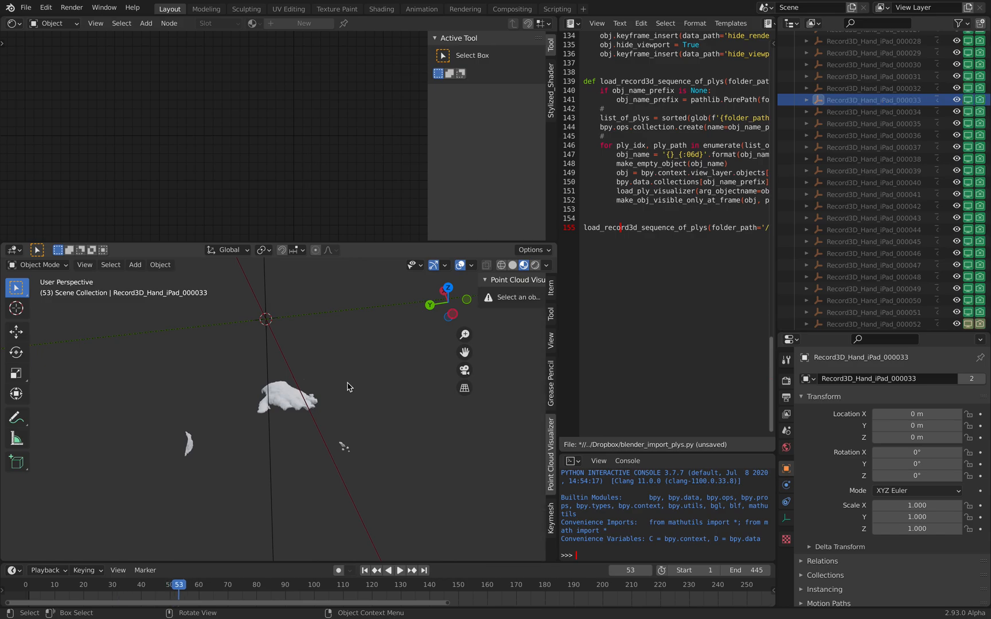
left_click_drag(118, 584, 154, 587)
key("space")
middle_click_drag(388, 341, 376, 369)
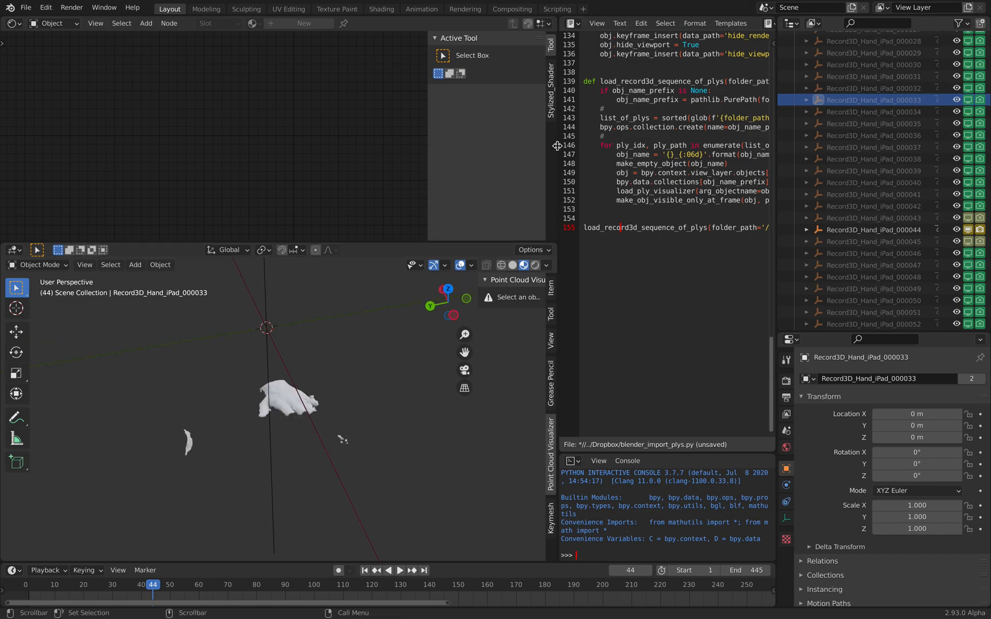
- Widen the script editor on both sides and show the usage instructions at the start of blender_import_plys.py
left_click_drag(557, 146, 401, 147)
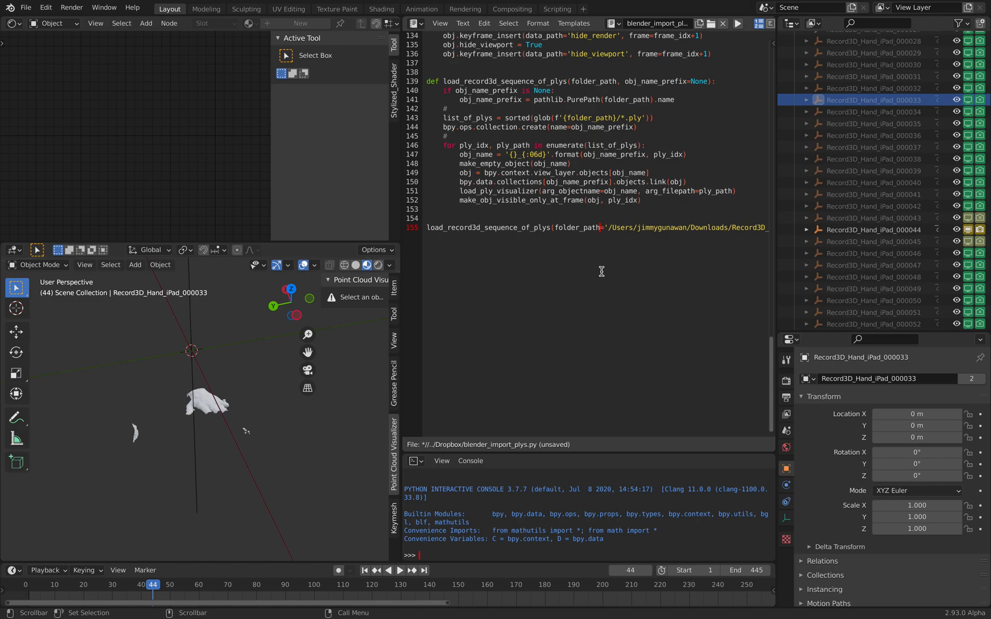
scroll(601, 271, "up", 20)
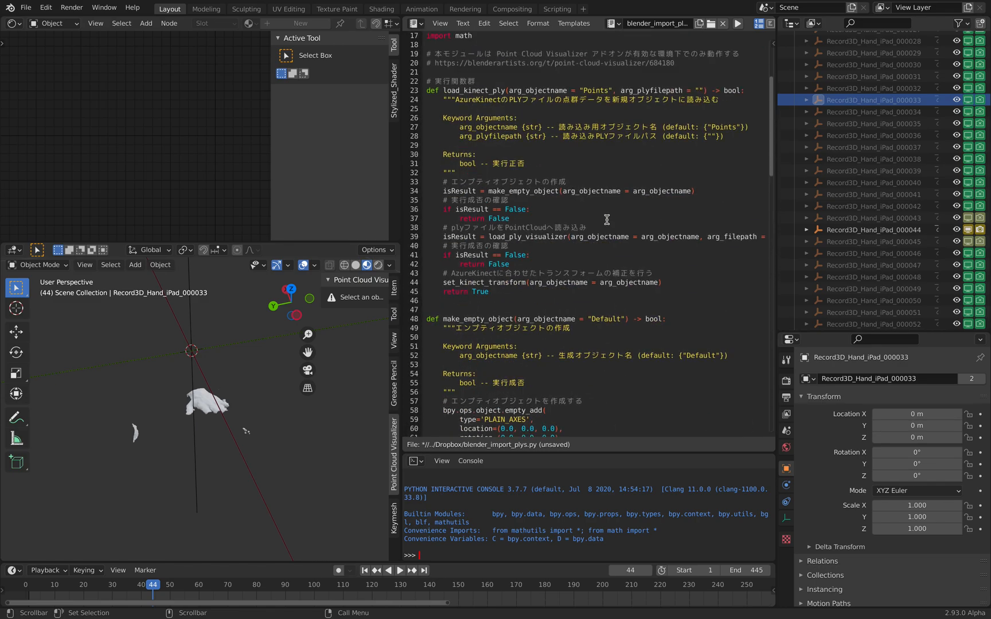
scroll(607, 220, "up", 4)
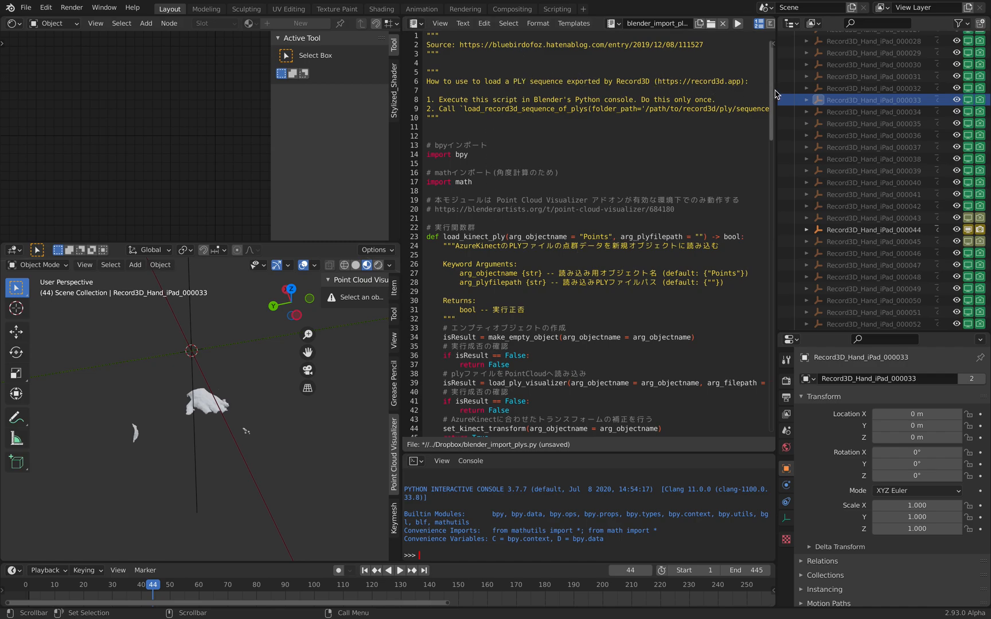
left_click_drag(775, 93, 825, 93)
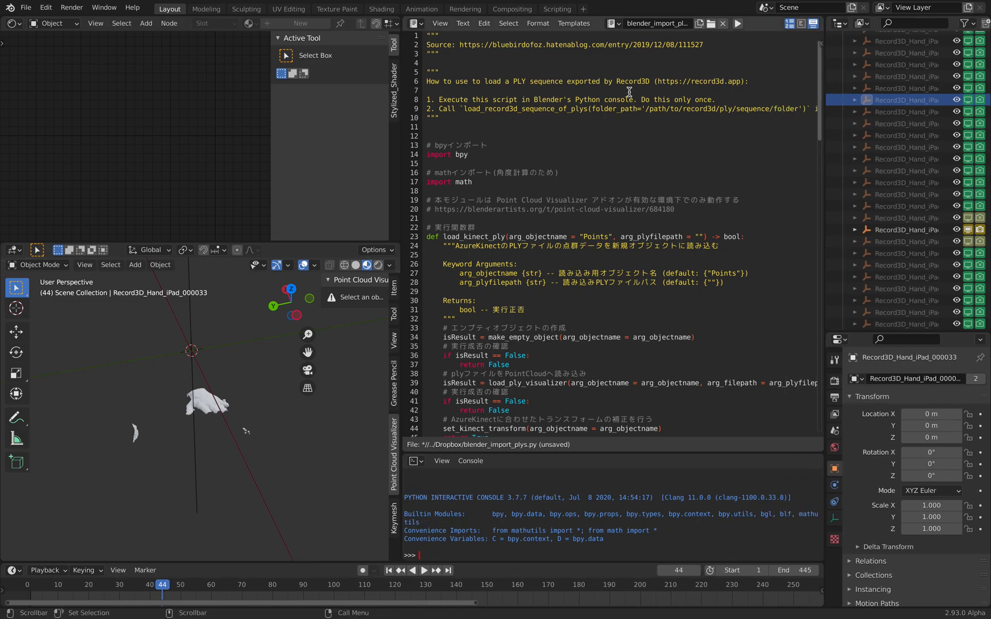